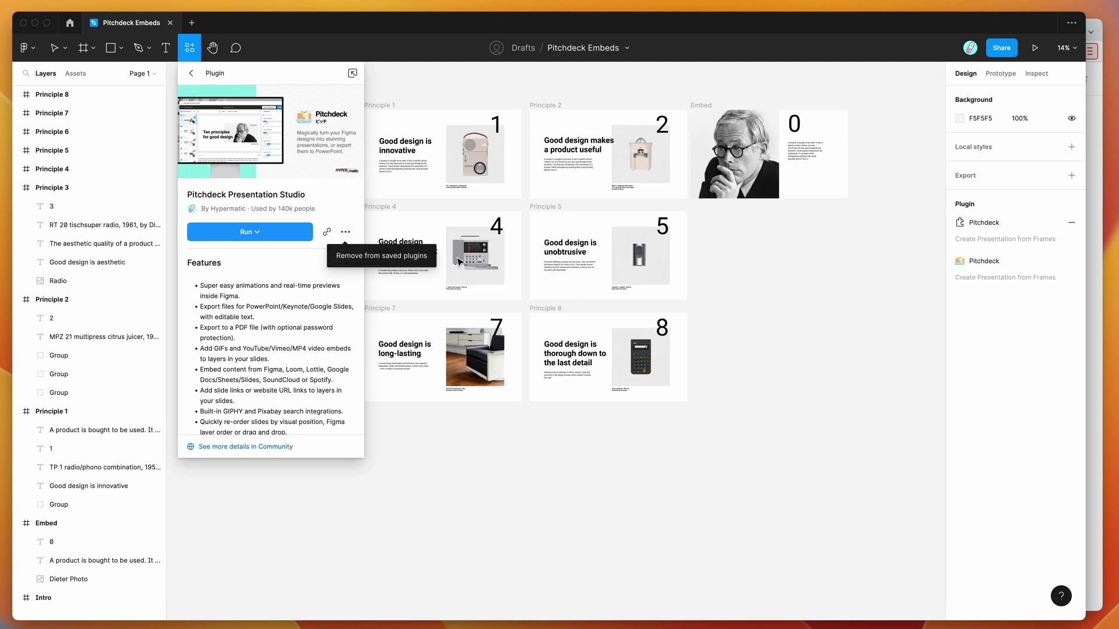
# - Close the extra options menu of the Pitchdeck plugin
pyautogui.click(314, 193)
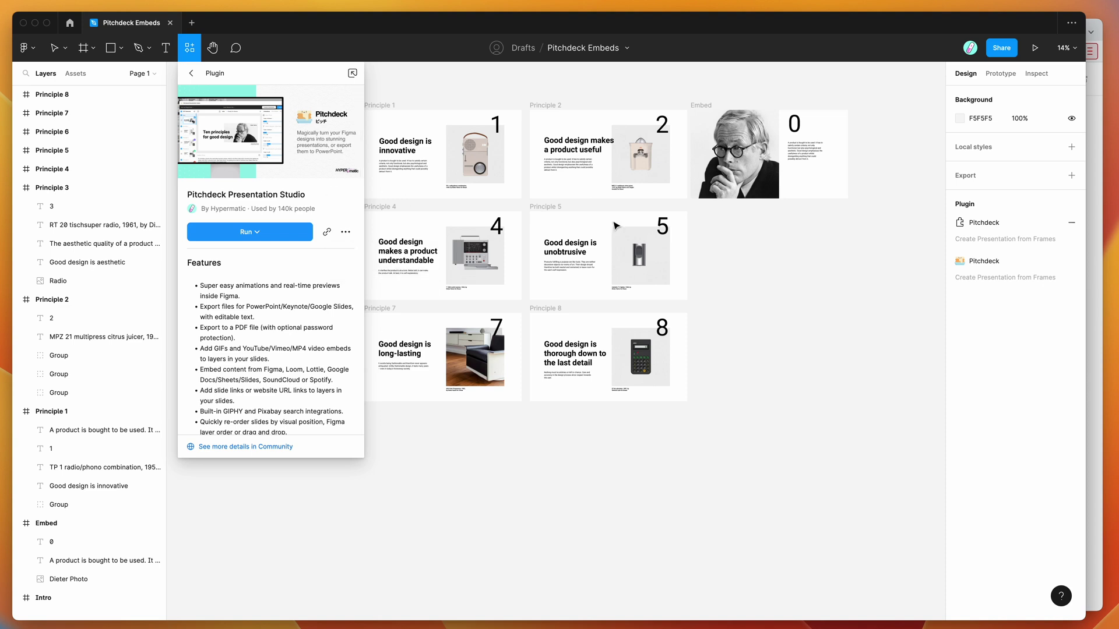
# - Launch Pitchdeck Presentation Studio from the canvas's Saved plugins menu
pyautogui.click(693, 275)
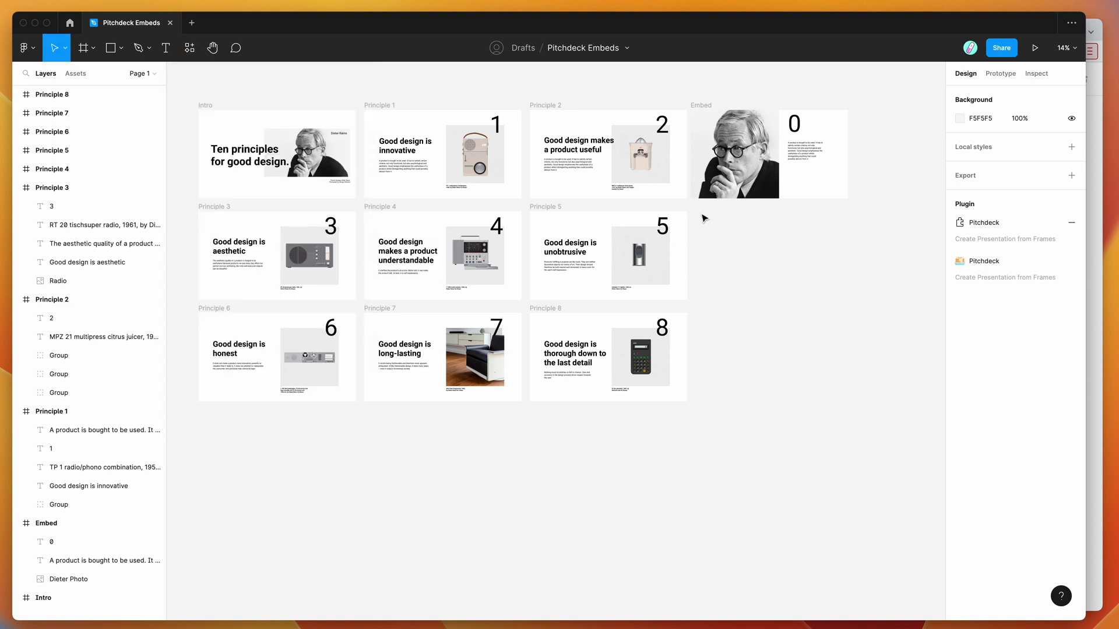
pyautogui.rightClick(706, 222)
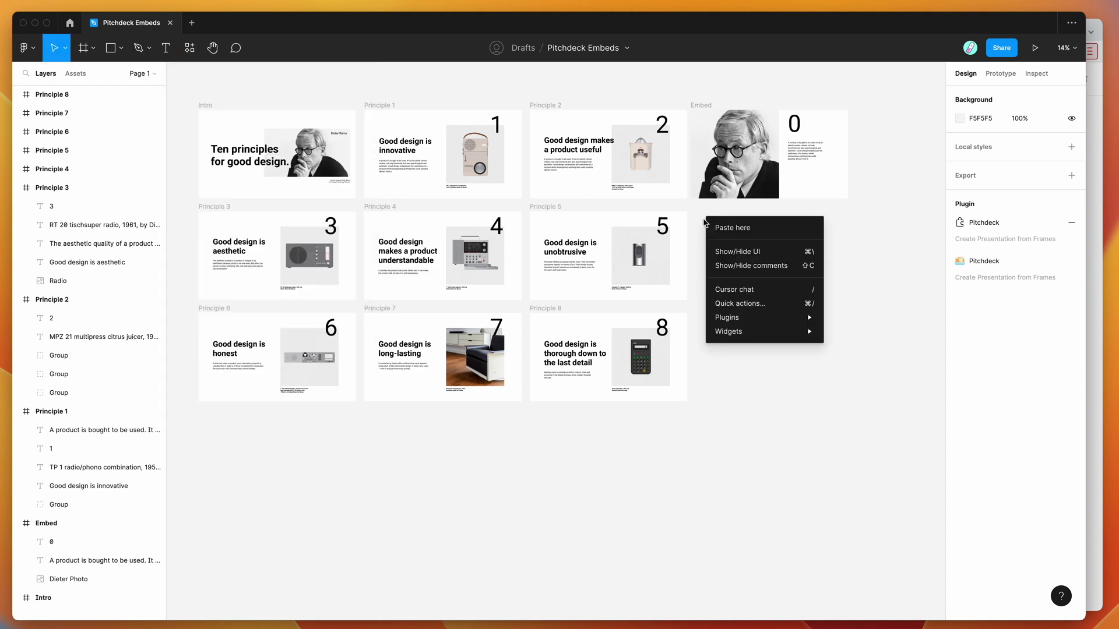
pyautogui.moveTo(727, 318)
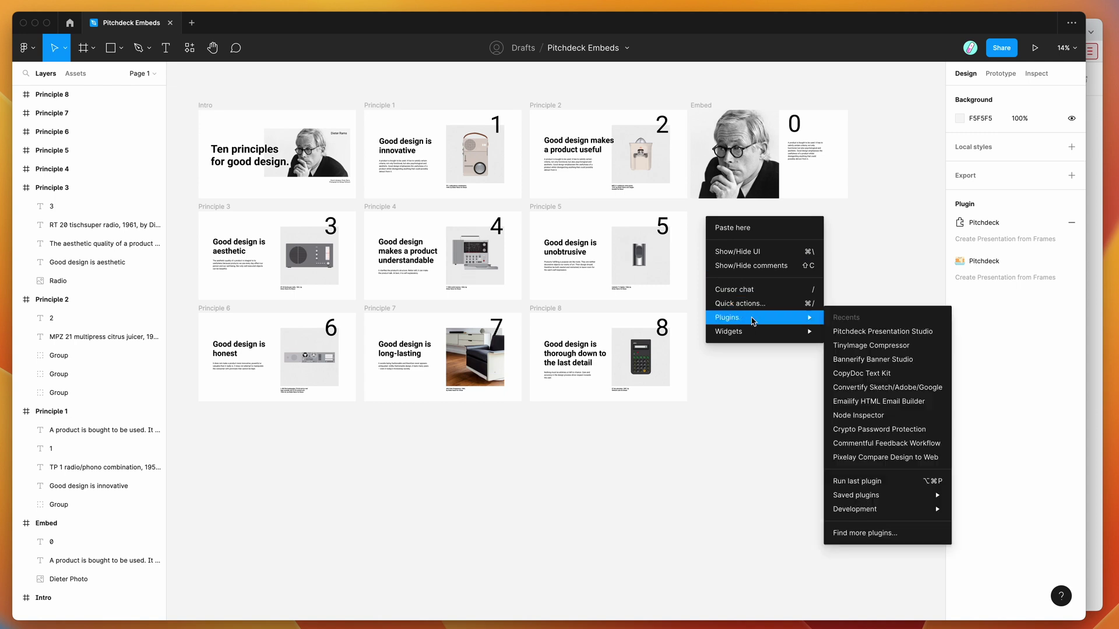
pyautogui.moveTo(861, 495)
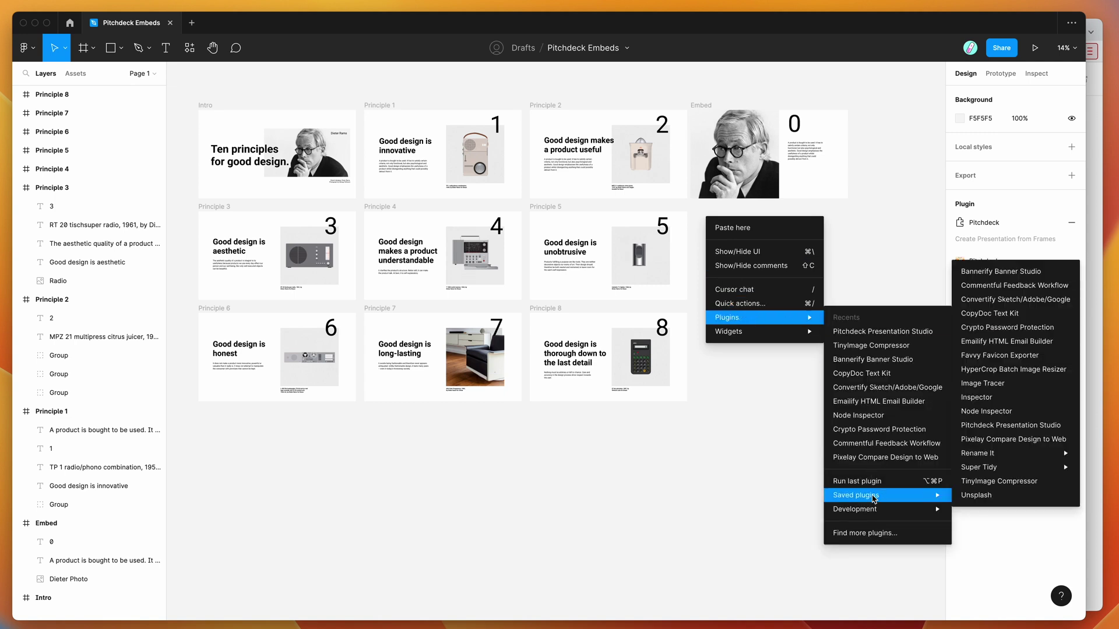
pyautogui.click(1014, 425)
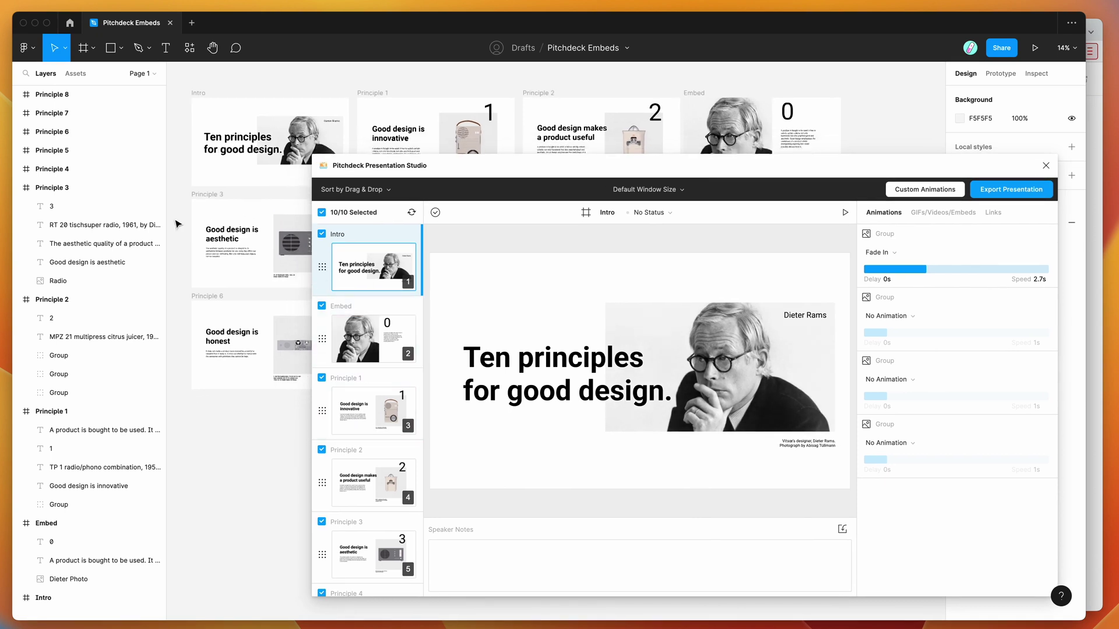
pyautogui.scroll(-1, 176, 225)
pyautogui.hscroll(1, 176, 224)
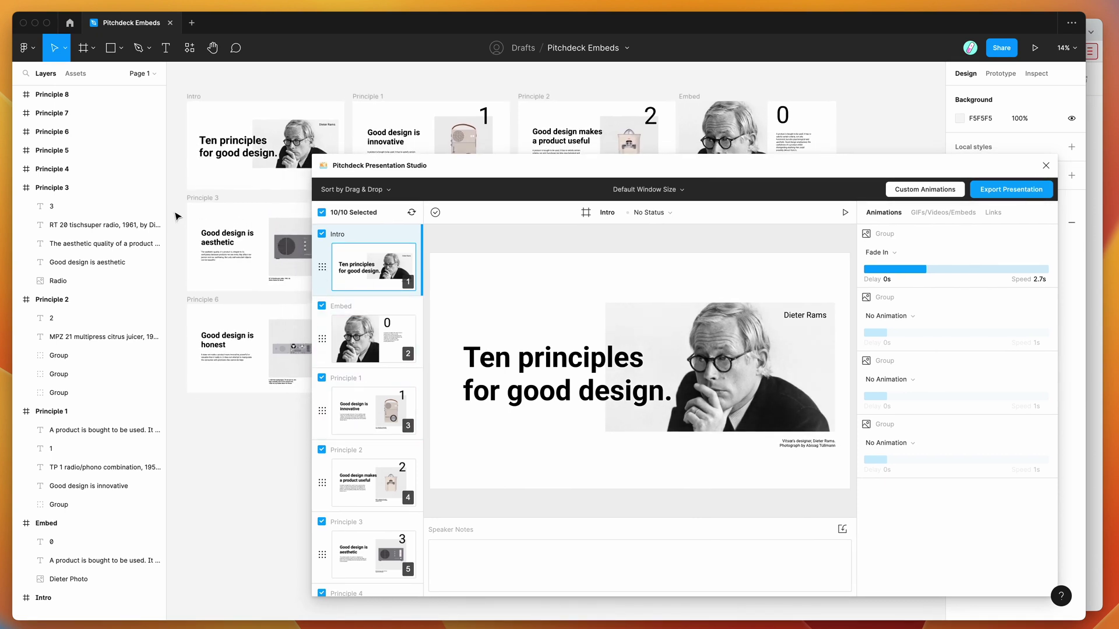
pyautogui.scroll(1, 174, 210)
pyautogui.hscroll(-1, 175, 209)
# - Preview the Intro and Principle slides by selecting their layers, then preview the Embed slide
pyautogui.click(18, 187)
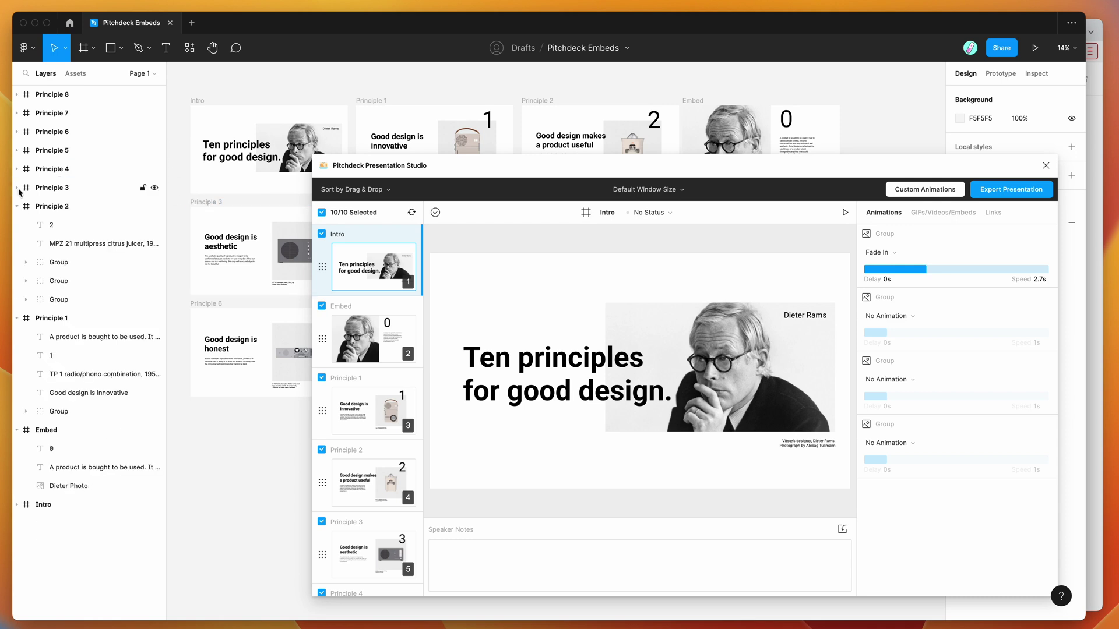
pyautogui.click(53, 170)
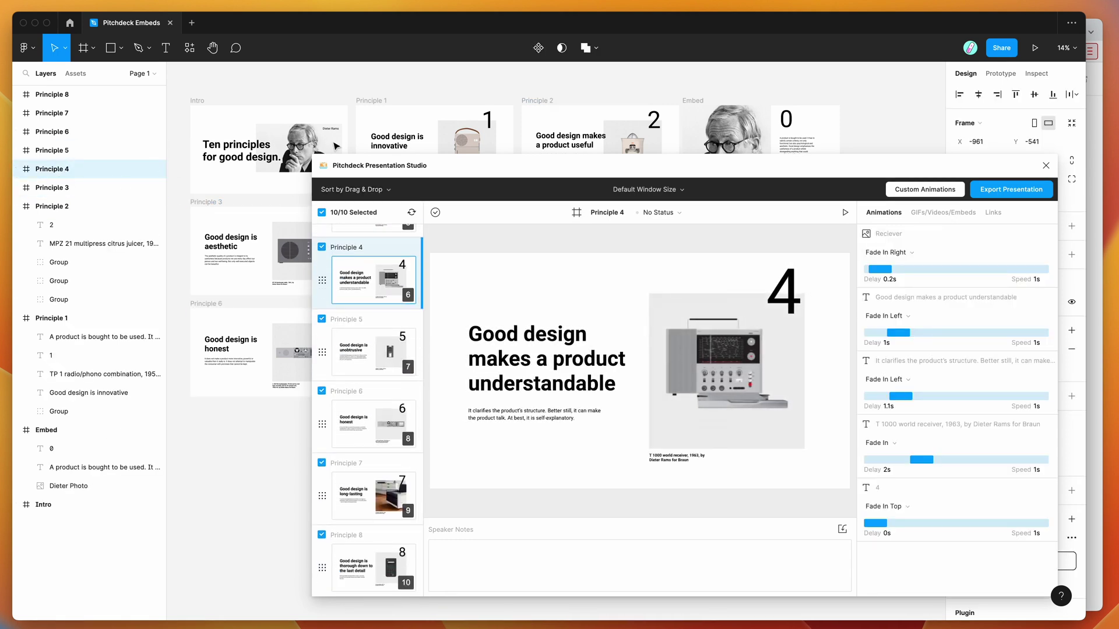
pyautogui.click(292, 91)
pyautogui.click(18, 207)
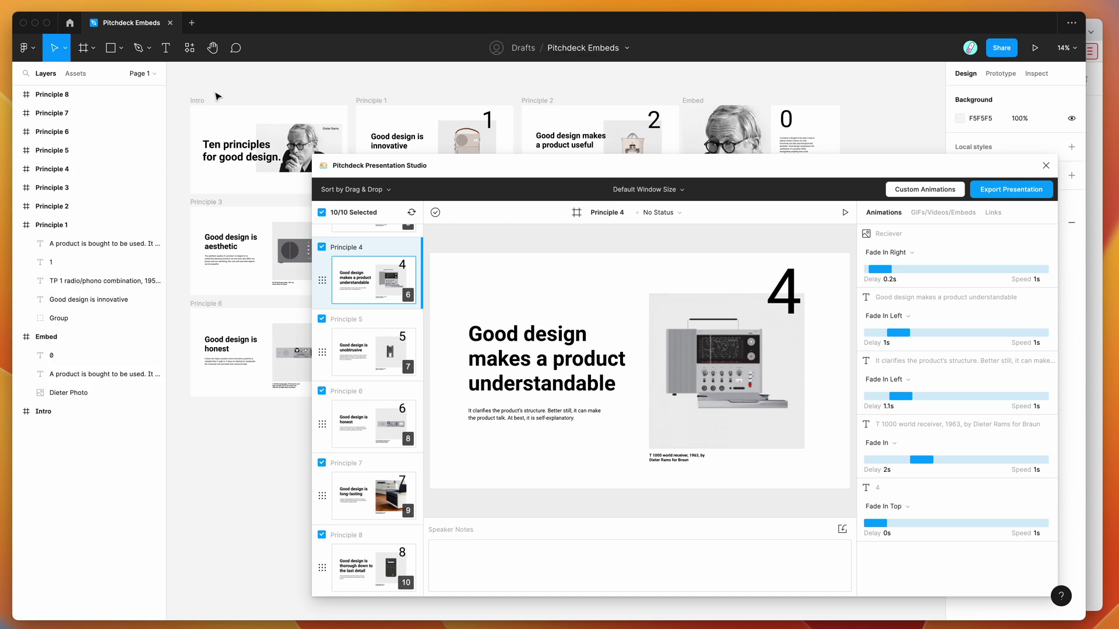
pyautogui.click(198, 102)
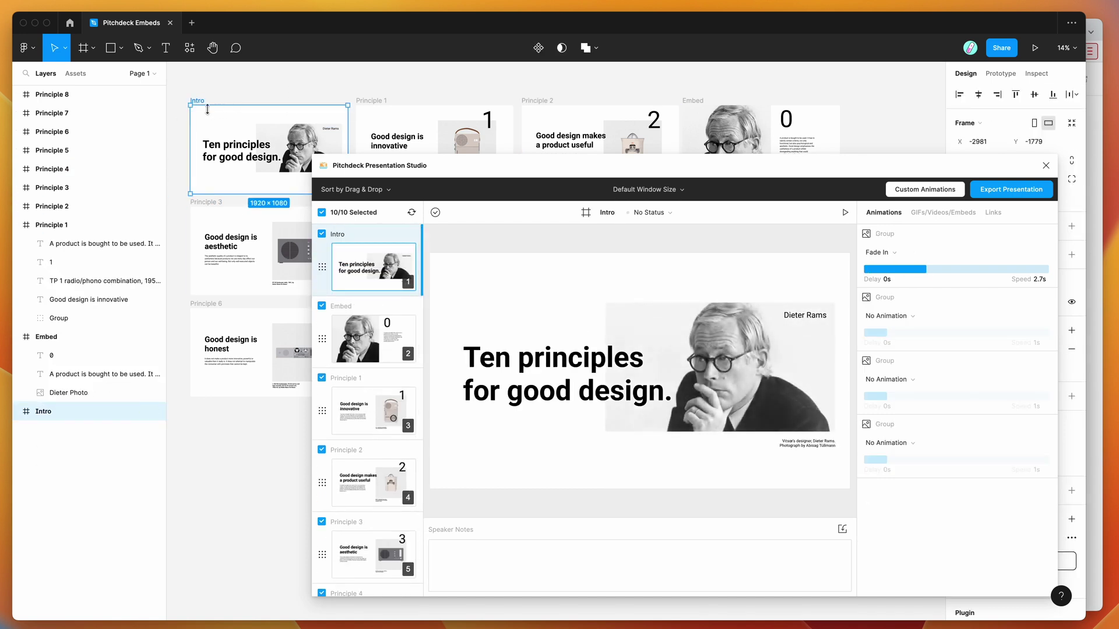
pyautogui.click(230, 157)
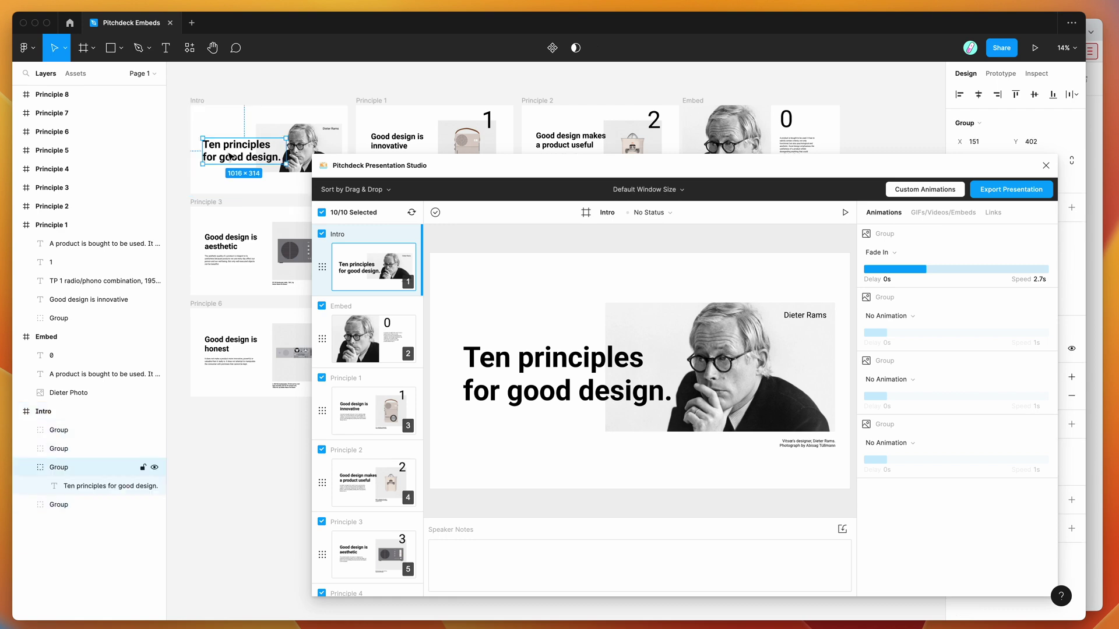
pyautogui.click(96, 264)
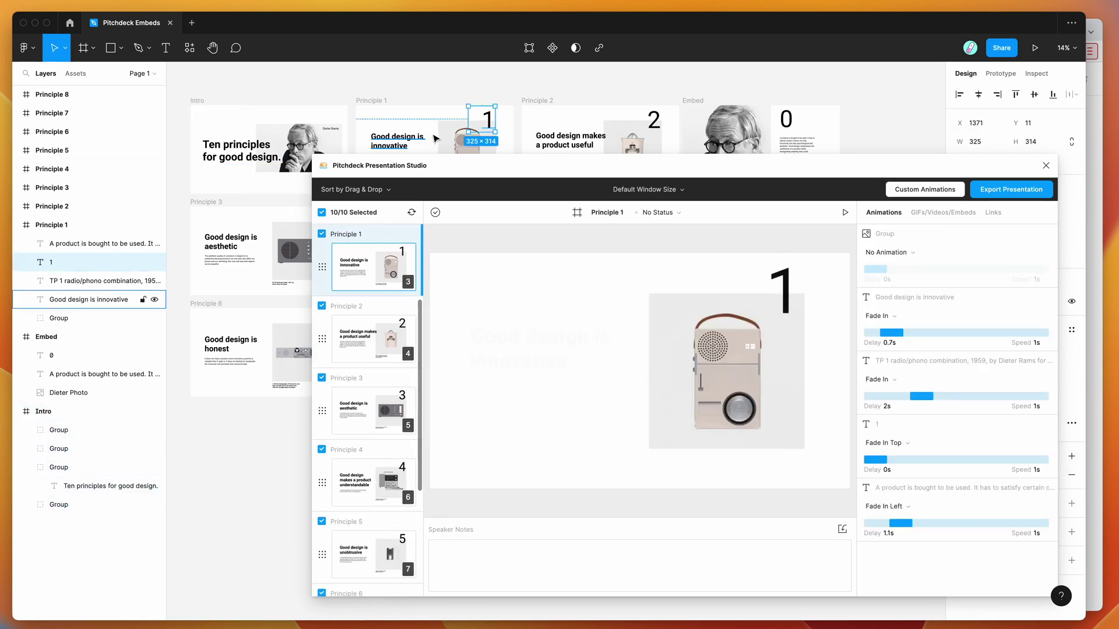
pyautogui.click(70, 280)
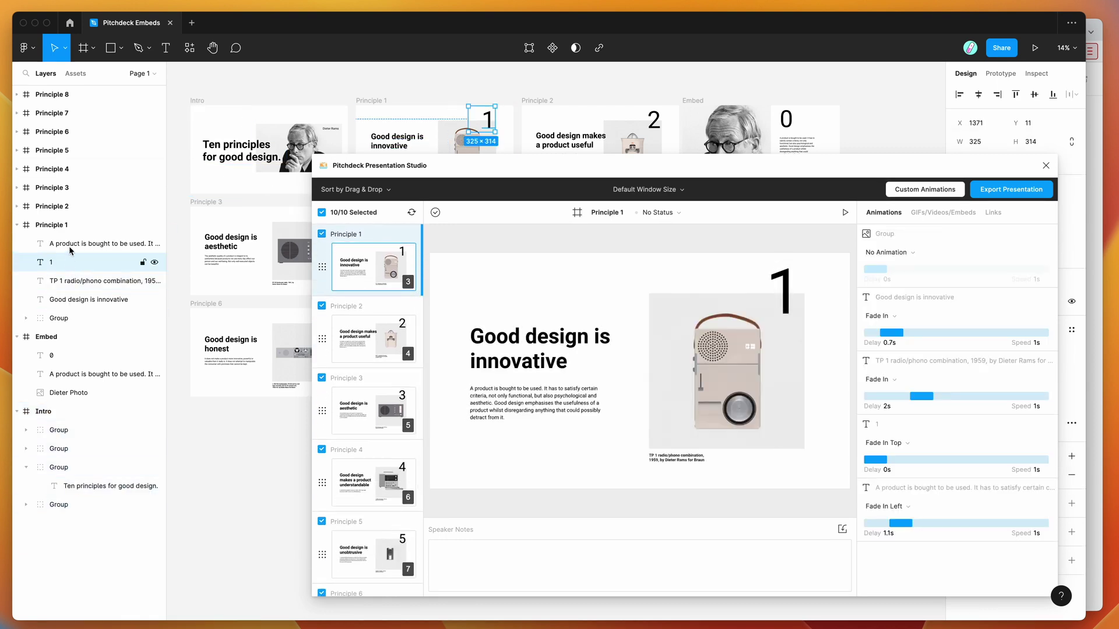
pyautogui.click(72, 248)
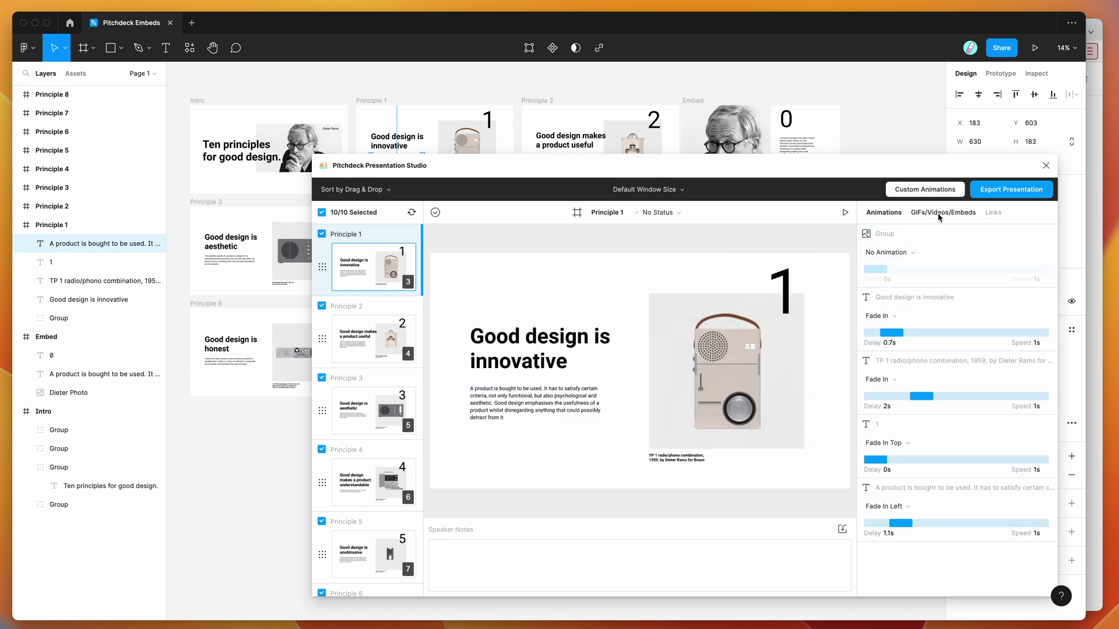
pyautogui.moveTo(860, 171); pyautogui.dragTo(850, 157)
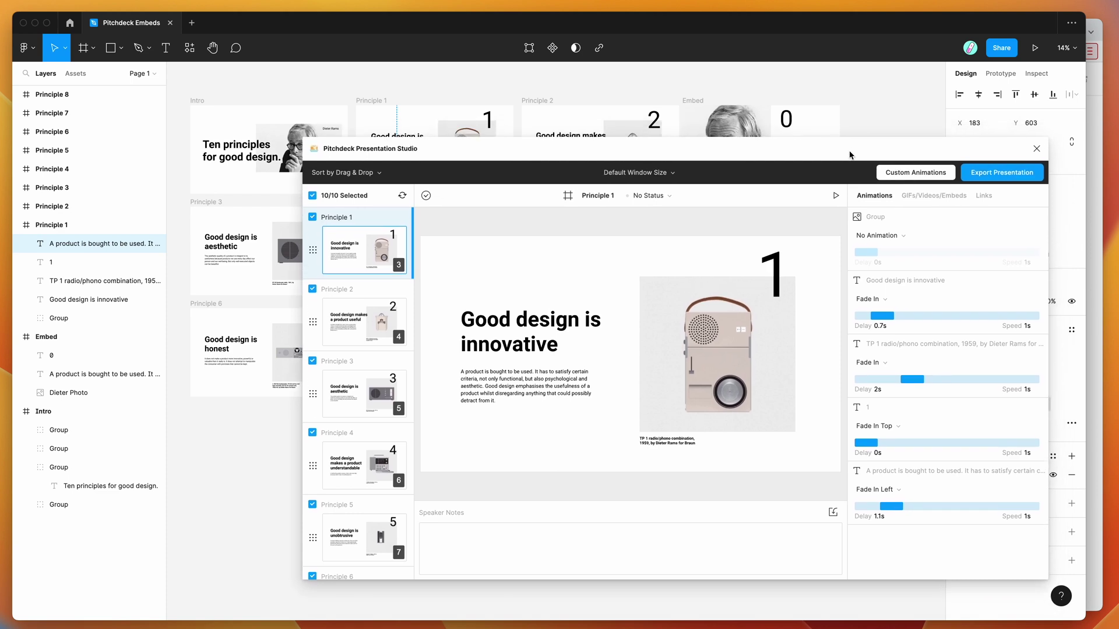
pyautogui.scroll(3, 366, 315)
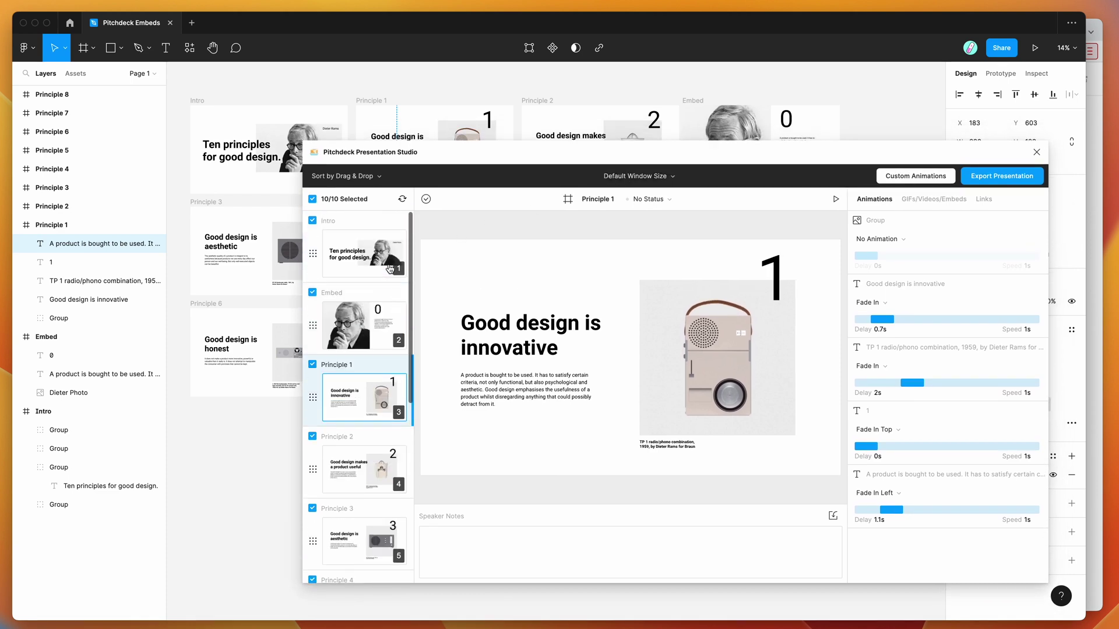
pyautogui.click(366, 317)
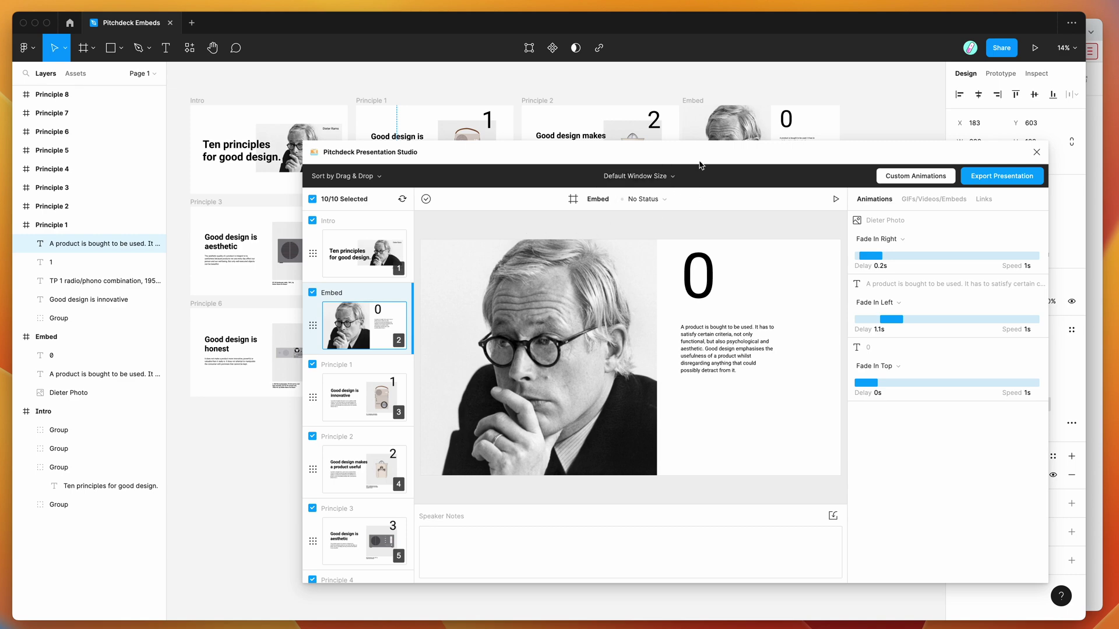
pyautogui.hscroll(2, 665, 96)
# - Select the Embed frame and show its GIFs, Videos and Embeds settings
pyautogui.click(648, 75)
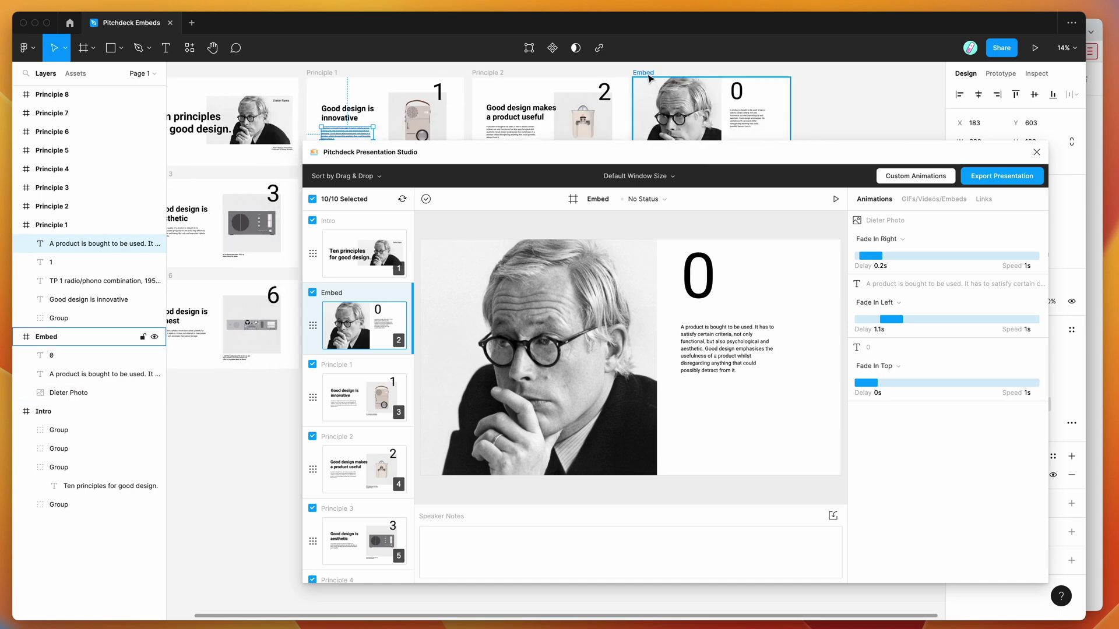
pyautogui.hscroll(5, 647, 74)
pyautogui.scroll(-1, 647, 74)
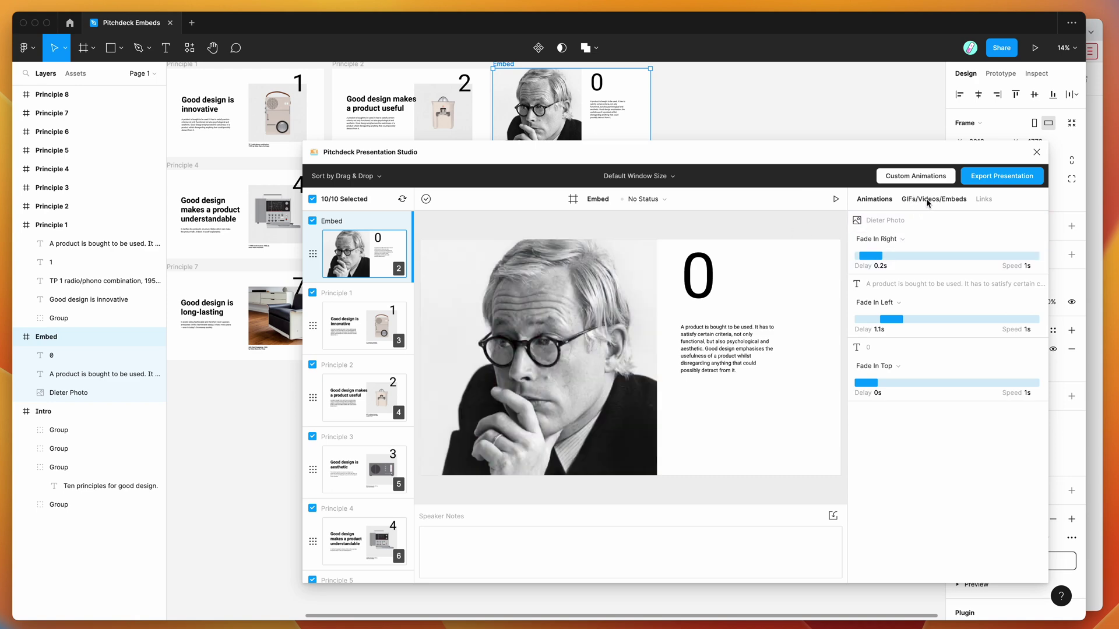
pyautogui.click(927, 201)
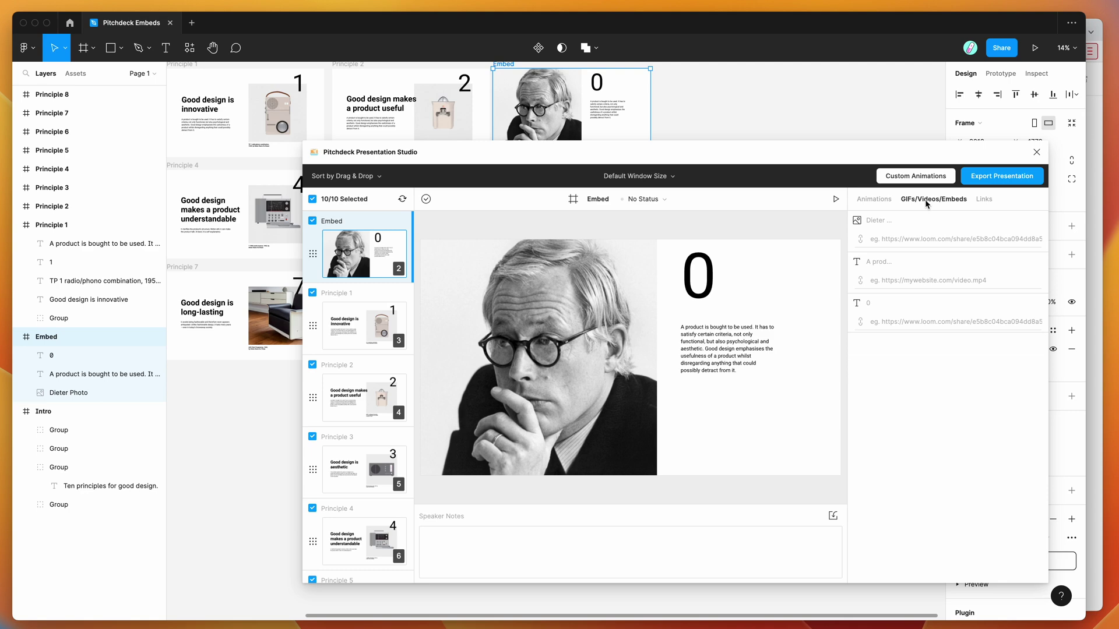
pyautogui.moveTo(946, 229)
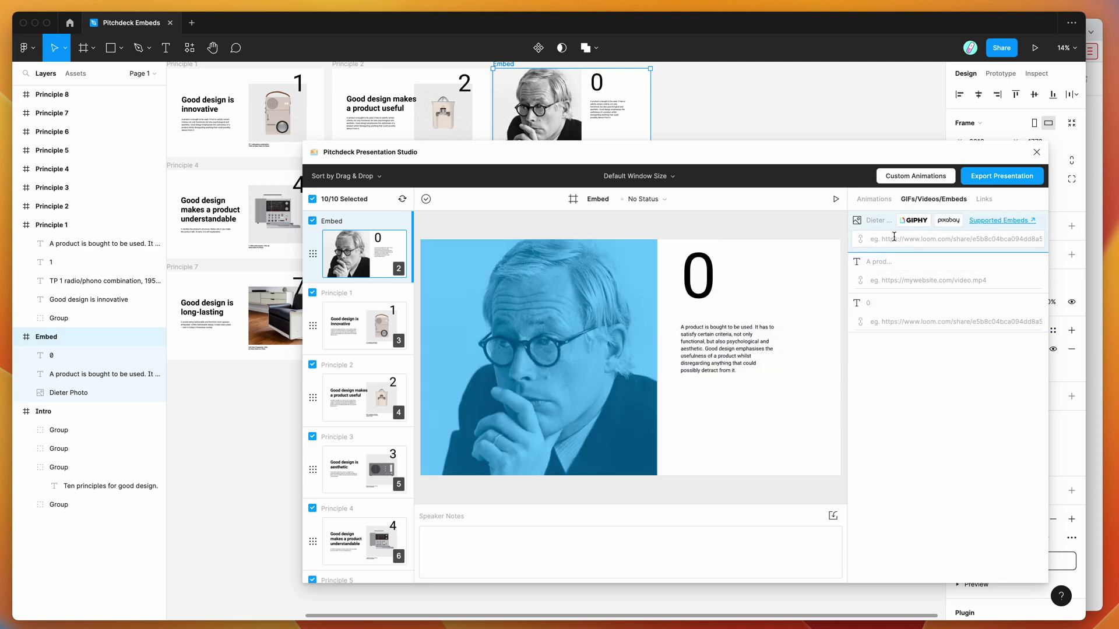
# - Focus the Dieter Photo embed field and find the docs' Embedding SoundCloud section
pyautogui.click(871, 237)
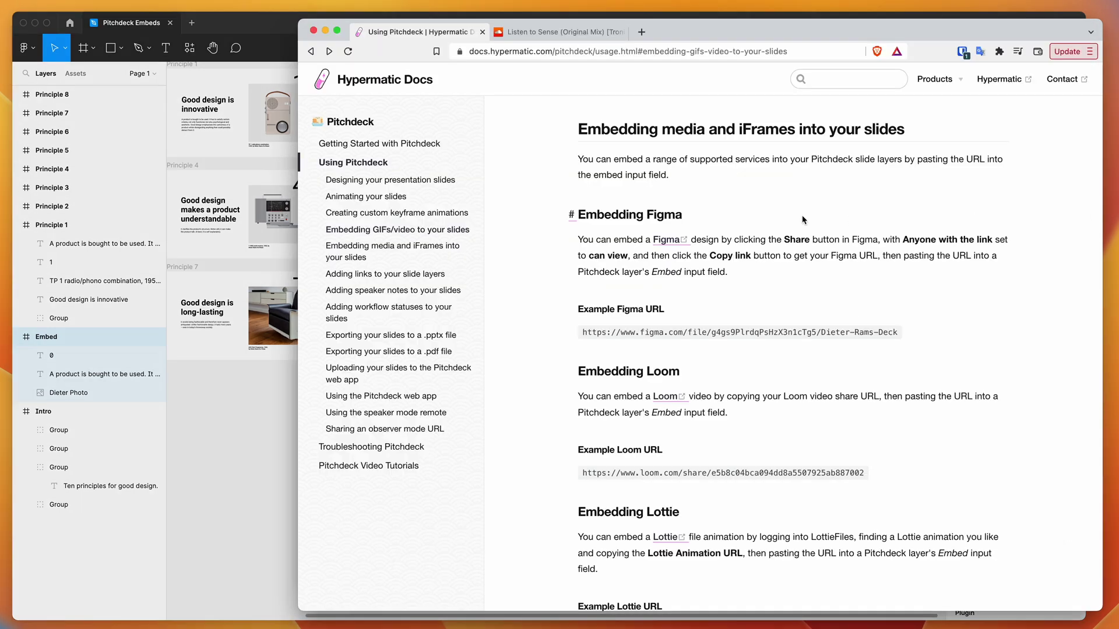
pyautogui.scroll(-1, 577, 185)
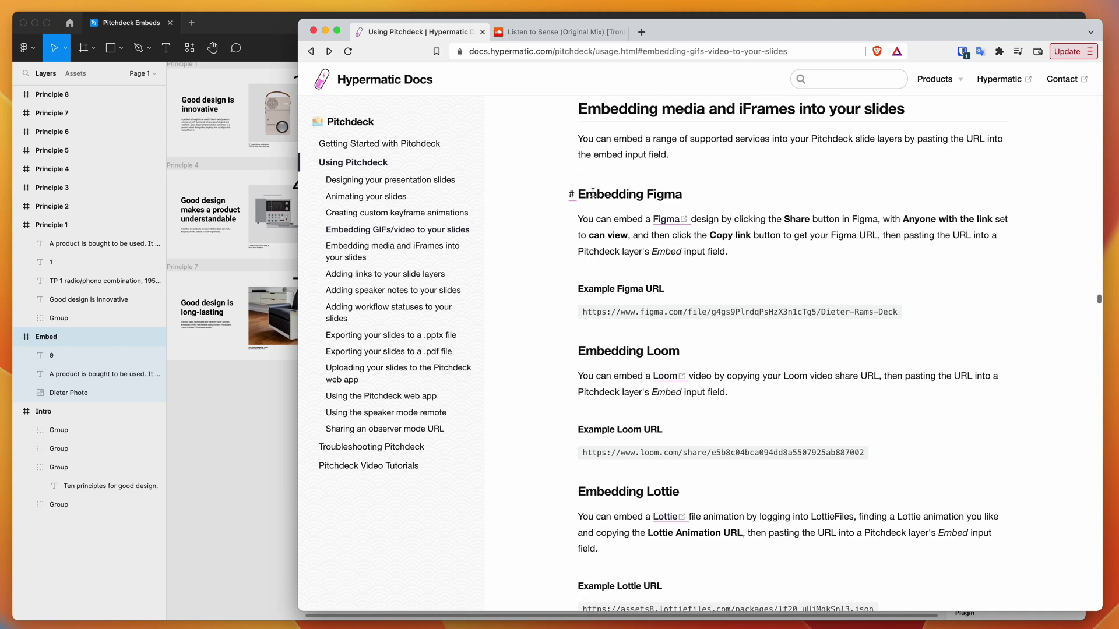
pyautogui.scroll(-4, 564, 175)
pyautogui.scroll(-1, 560, 173)
pyautogui.scroll(-3, 560, 173)
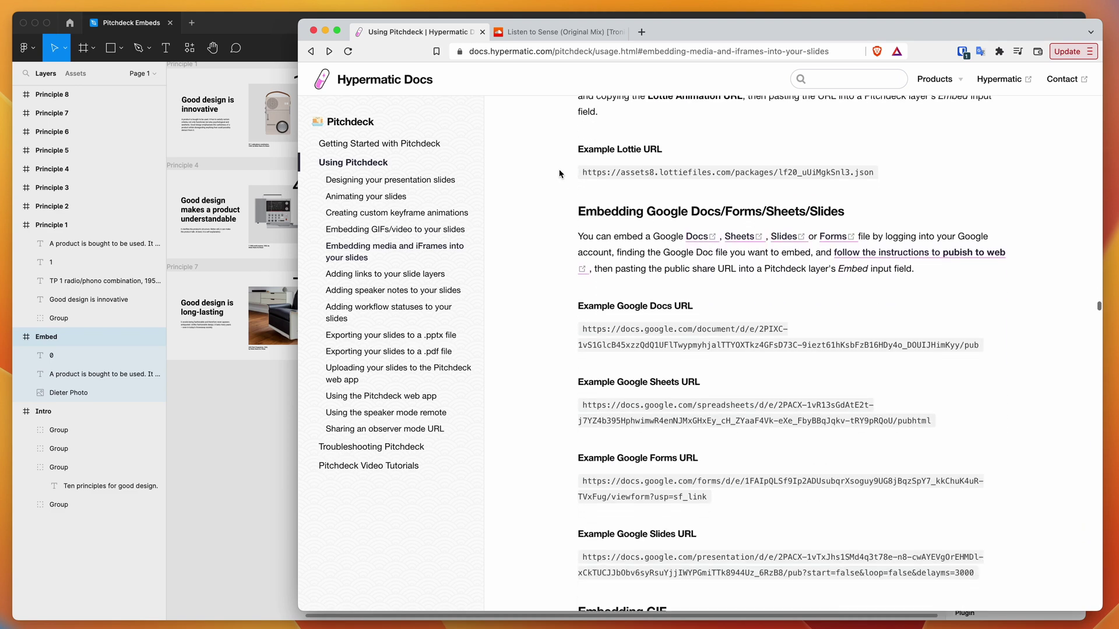
pyautogui.scroll(-1, 560, 173)
pyautogui.scroll(-4, 559, 173)
pyautogui.scroll(-2, 559, 173)
pyautogui.scroll(-4, 560, 174)
pyautogui.scroll(-2, 560, 174)
pyautogui.scroll(-2, 560, 174)
pyautogui.scroll(-1, 560, 173)
pyautogui.scroll(-1, 560, 173)
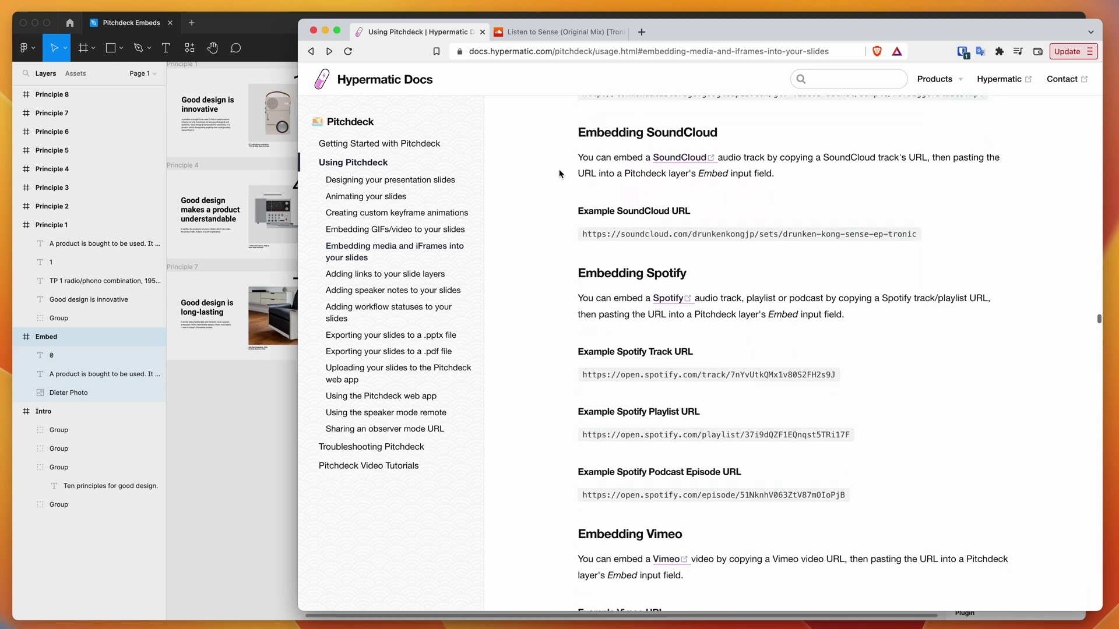
pyautogui.doubleClick(671, 133)
pyautogui.click(730, 139)
# - Copy the link to SoundCloud's 'Sense (Original Mix)' track, then return to Figma
pyautogui.click(550, 35)
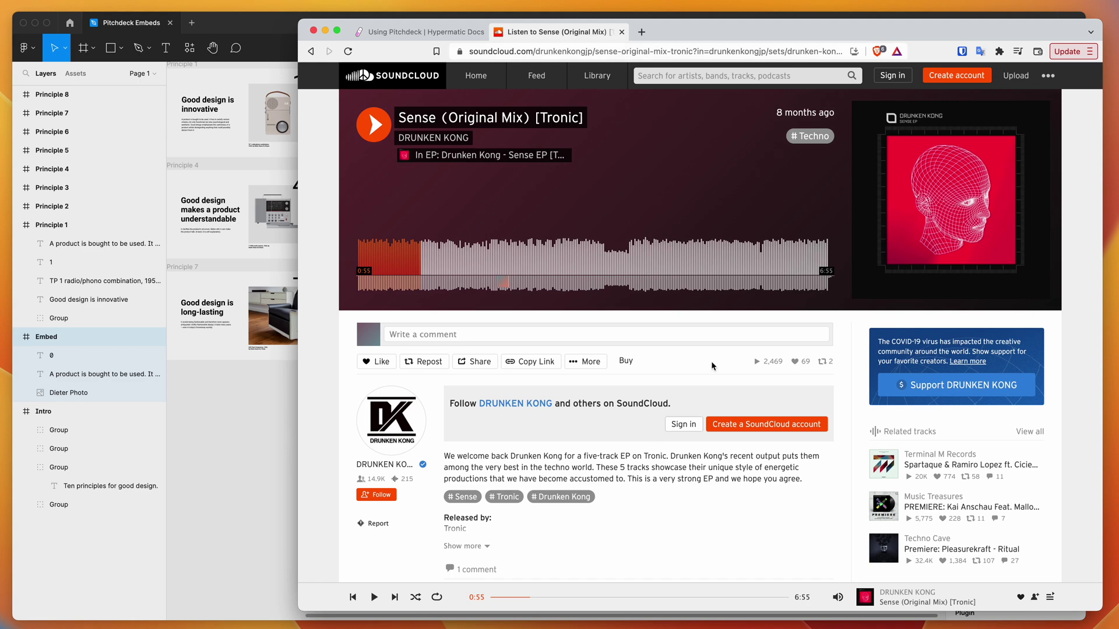
pyautogui.scroll(-1, 652, 433)
pyautogui.scroll(-3, 643, 351)
pyautogui.scroll(3, 638, 345)
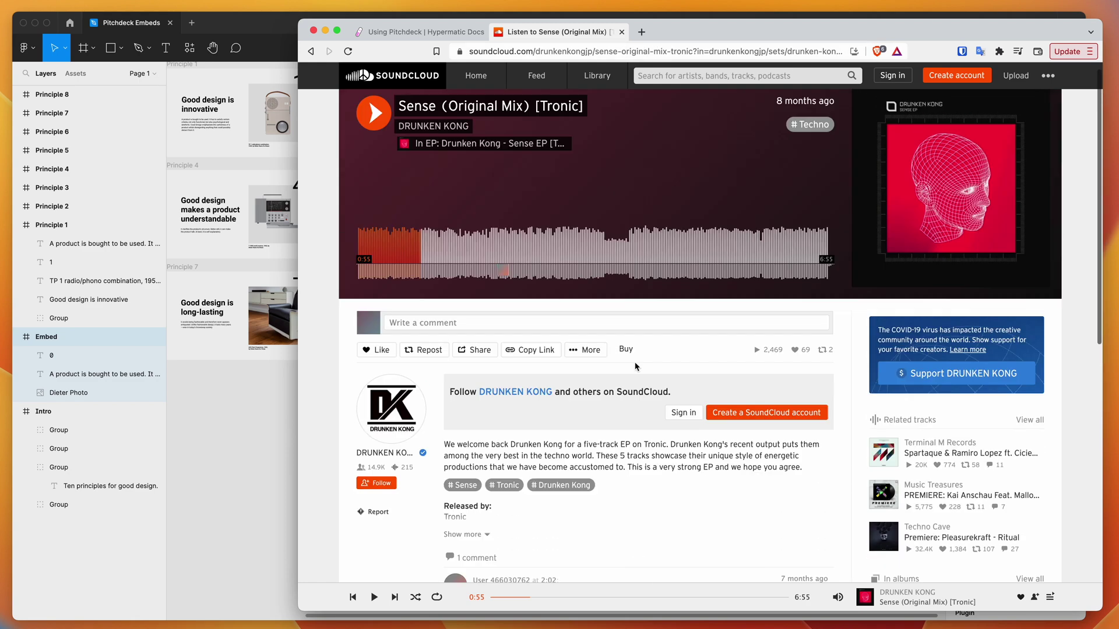
pyautogui.scroll(1, 636, 366)
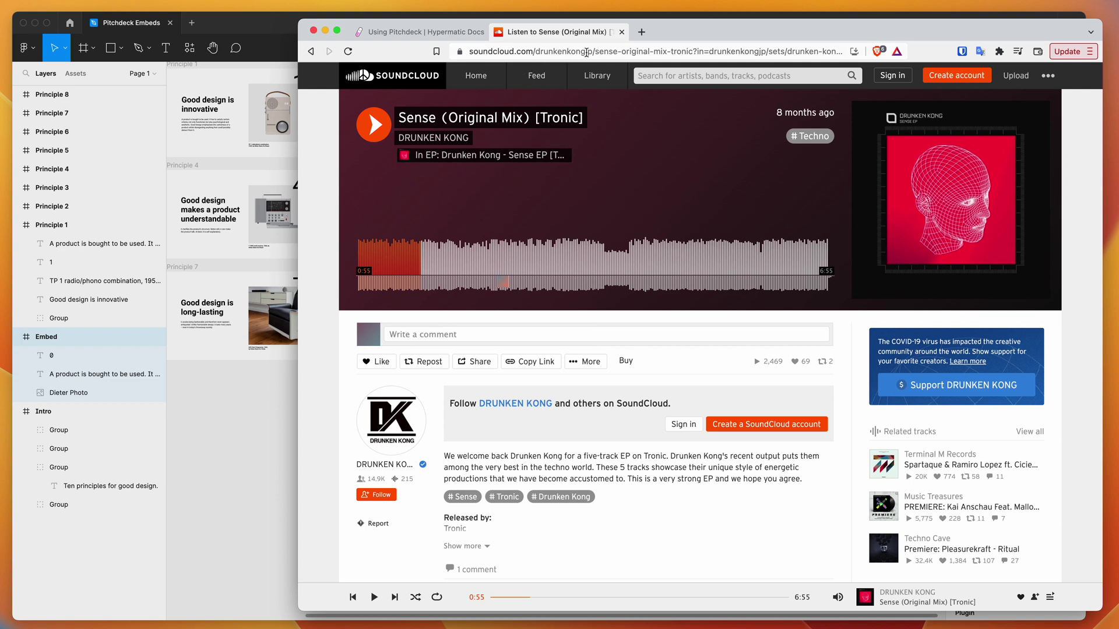
pyautogui.click(571, 52)
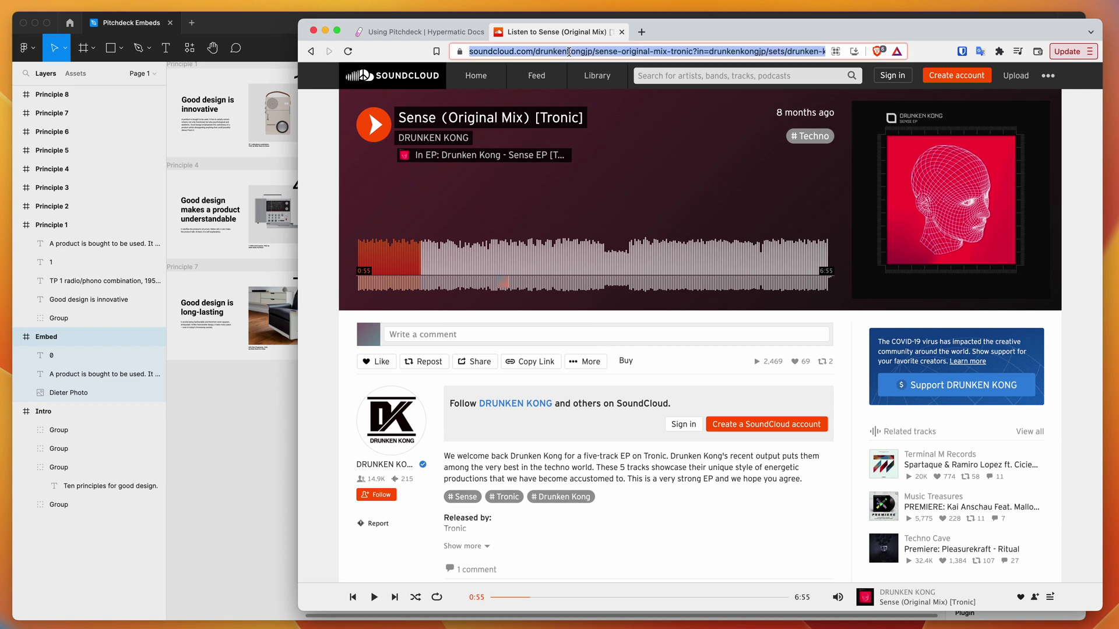
pyautogui.click(570, 52)
pyautogui.press('super+a')
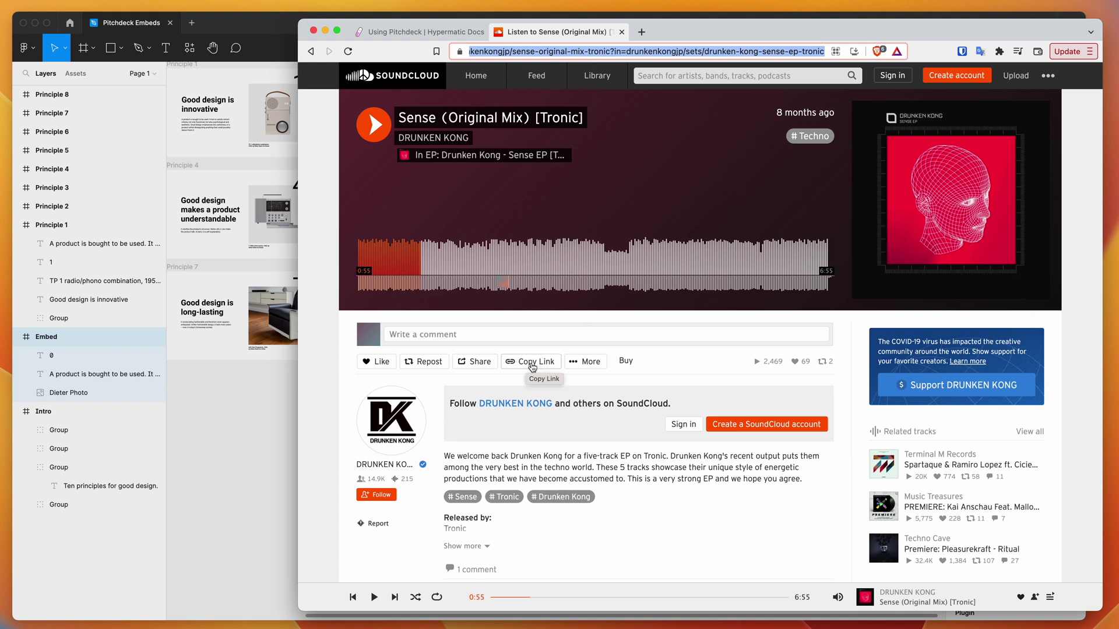
pyautogui.click(532, 367)
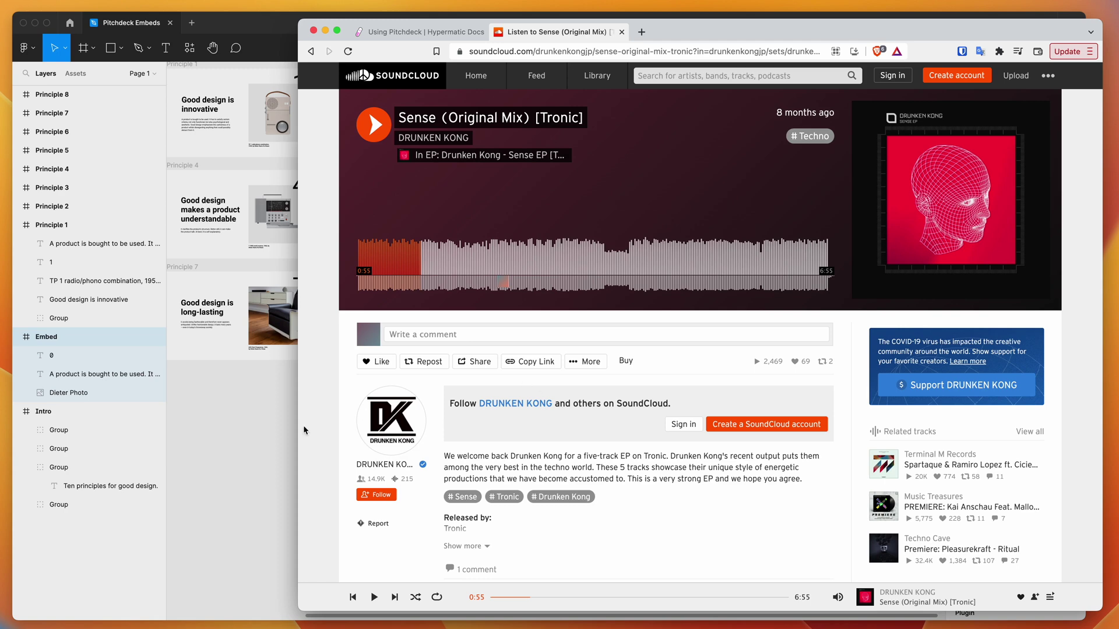
pyautogui.click(268, 427)
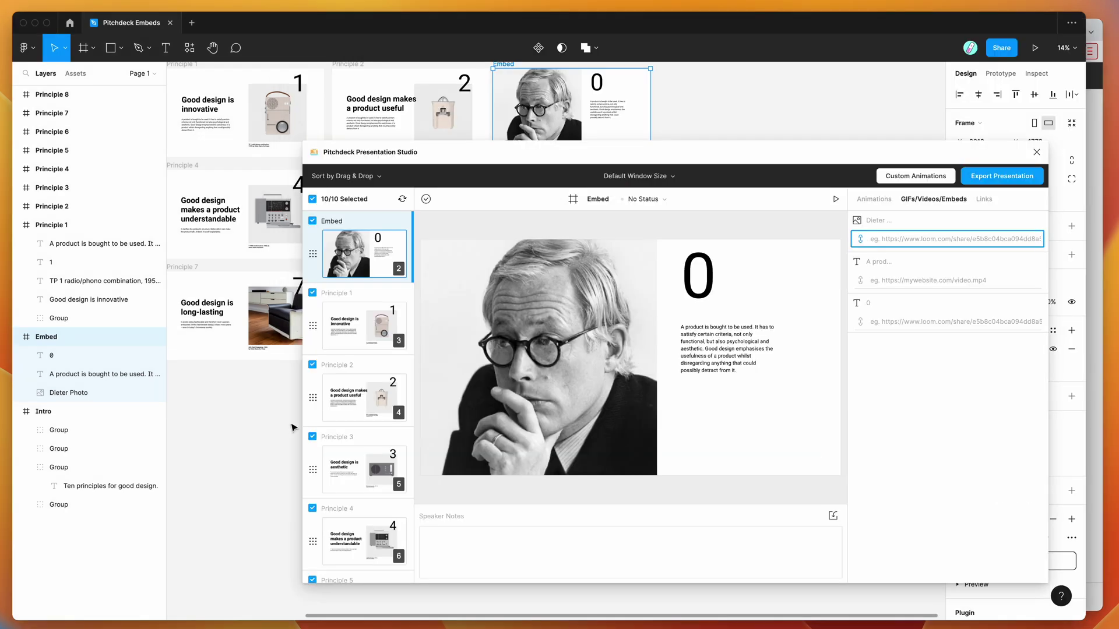
# - Paste the Sense SoundCloud link into Dieter Photo's embed field and apply it
pyautogui.moveTo(857, 160); pyautogui.dragTo(841, 145)
pyautogui.click(857, 225)
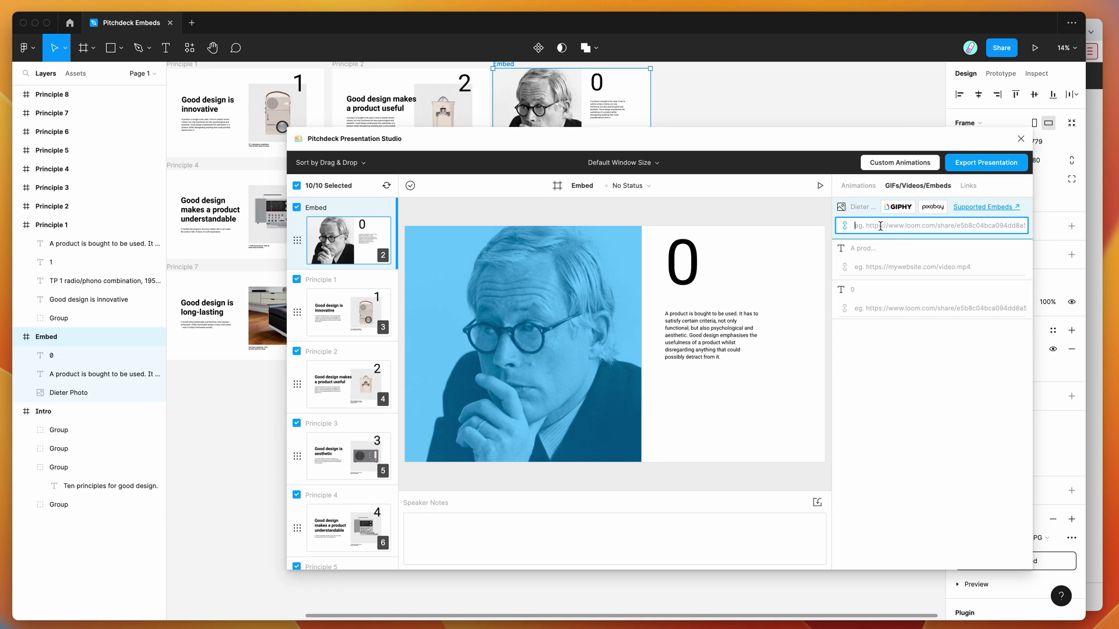
pyautogui.press('super+v')
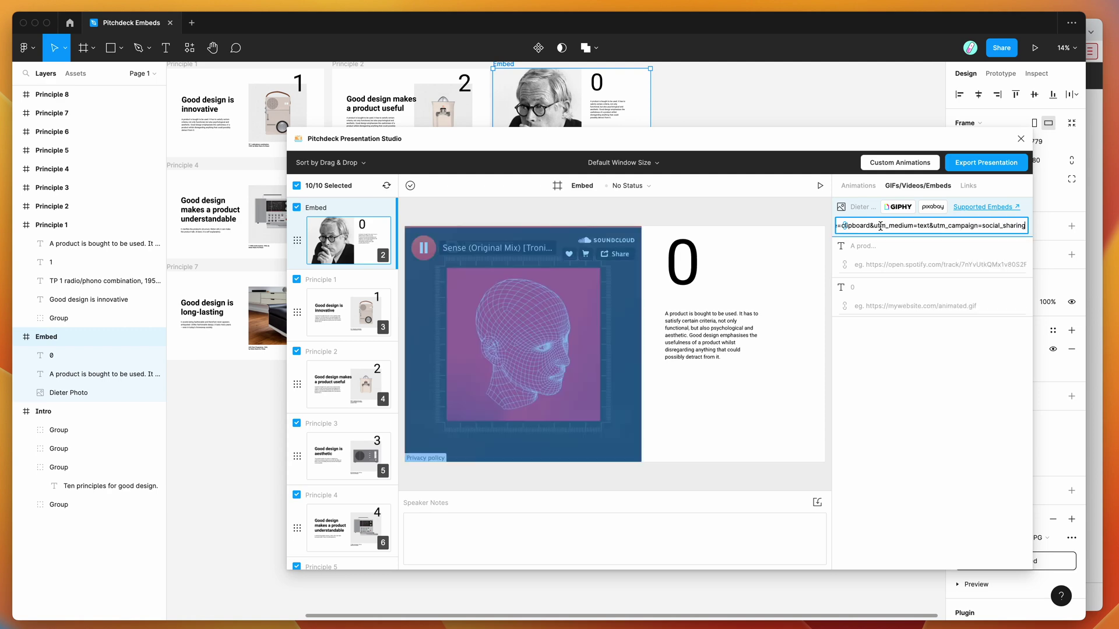
pyautogui.click(843, 239)
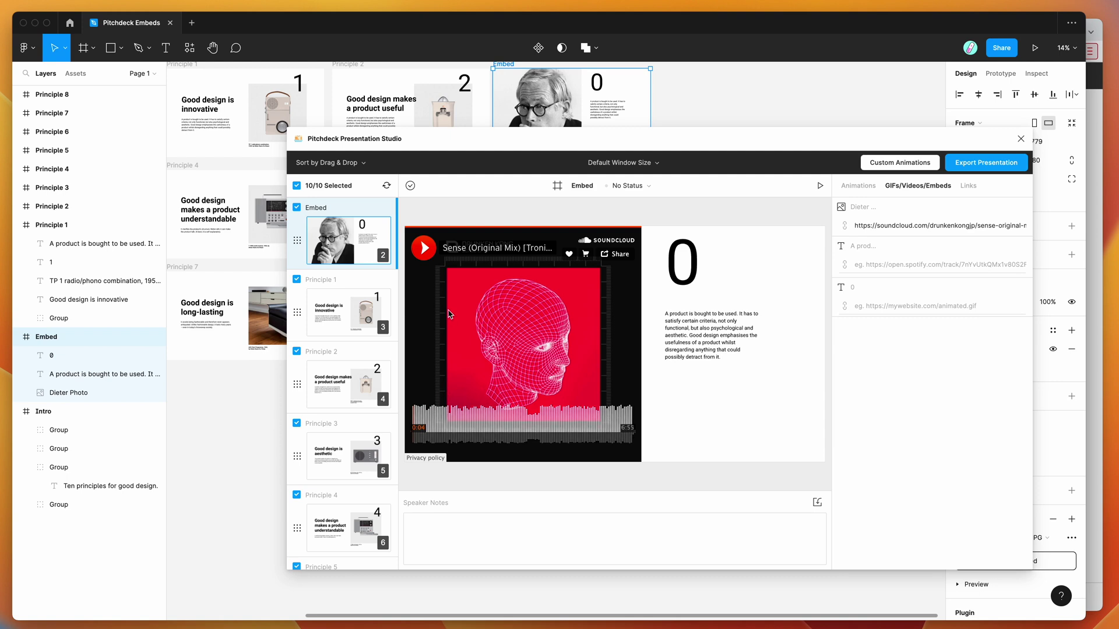
pyautogui.scroll(2, 346, 229)
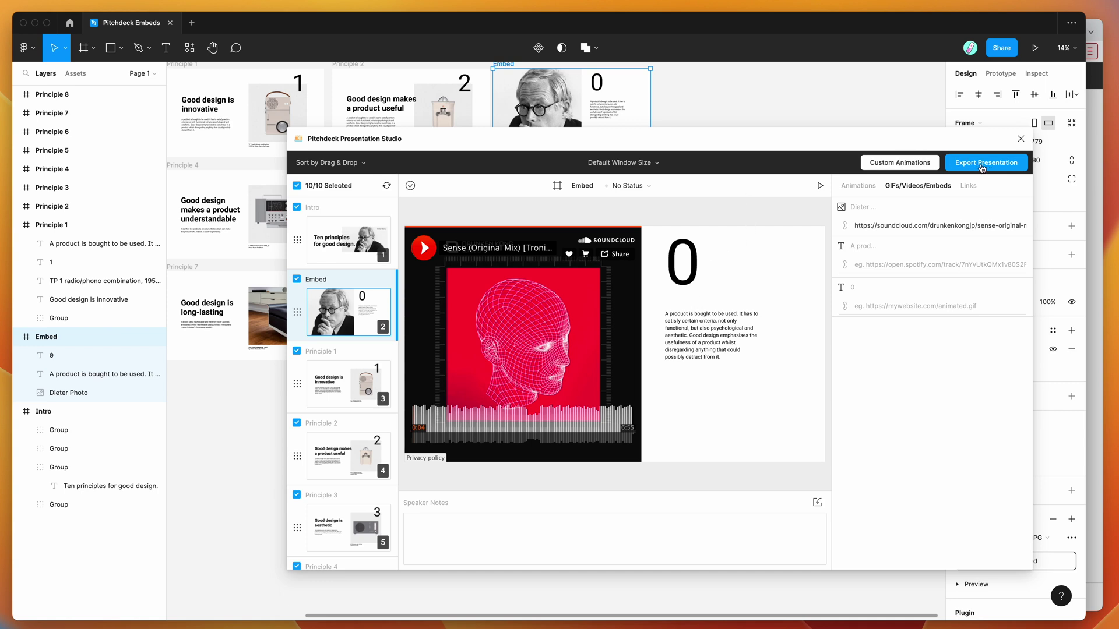
pyautogui.click(982, 166)
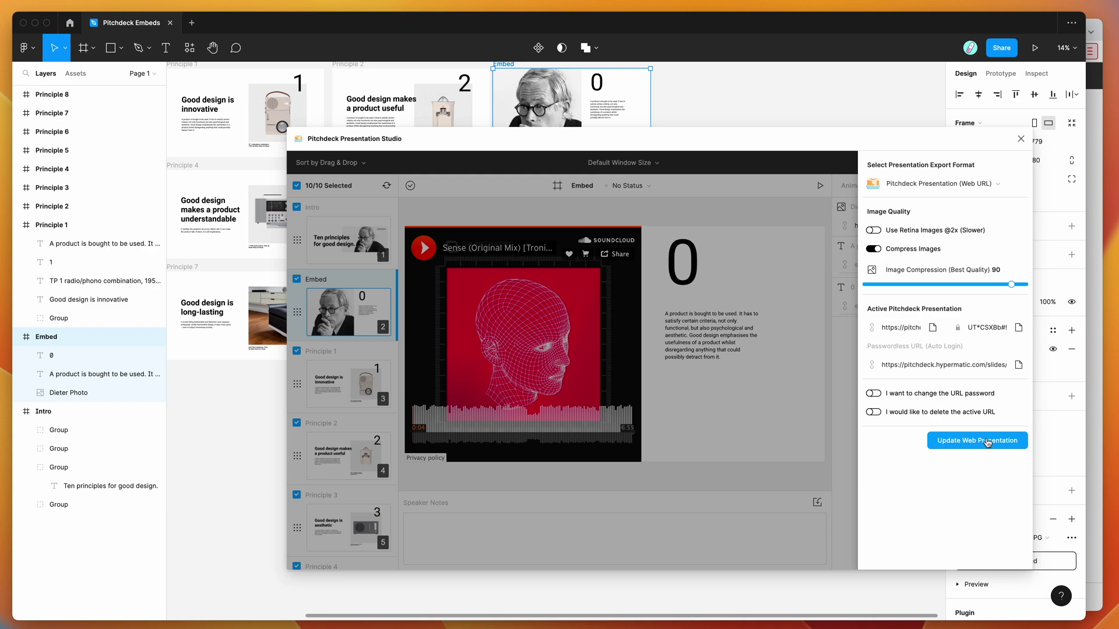
# - Update the web presentation and copy its passwordless URL
pyautogui.click(956, 445)
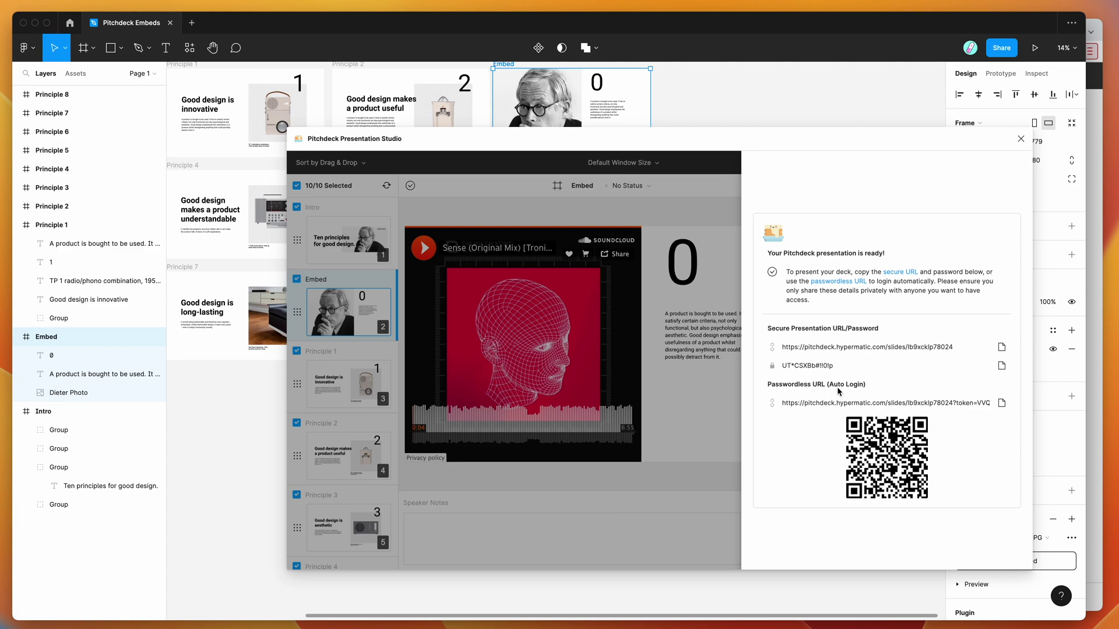
pyautogui.click(1002, 407)
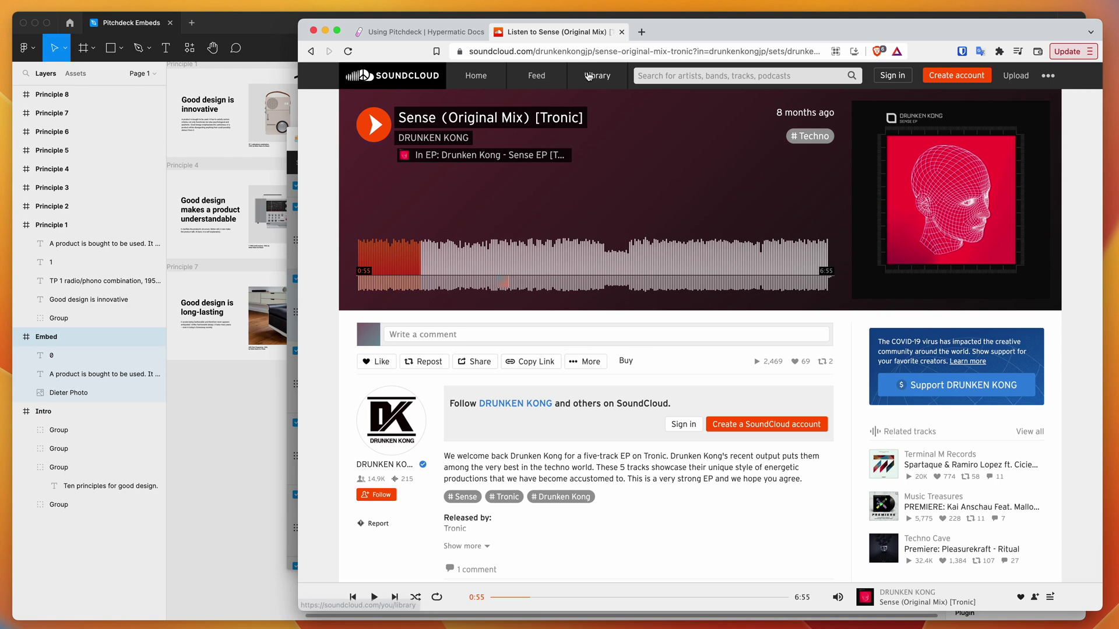
pyautogui.click(589, 52)
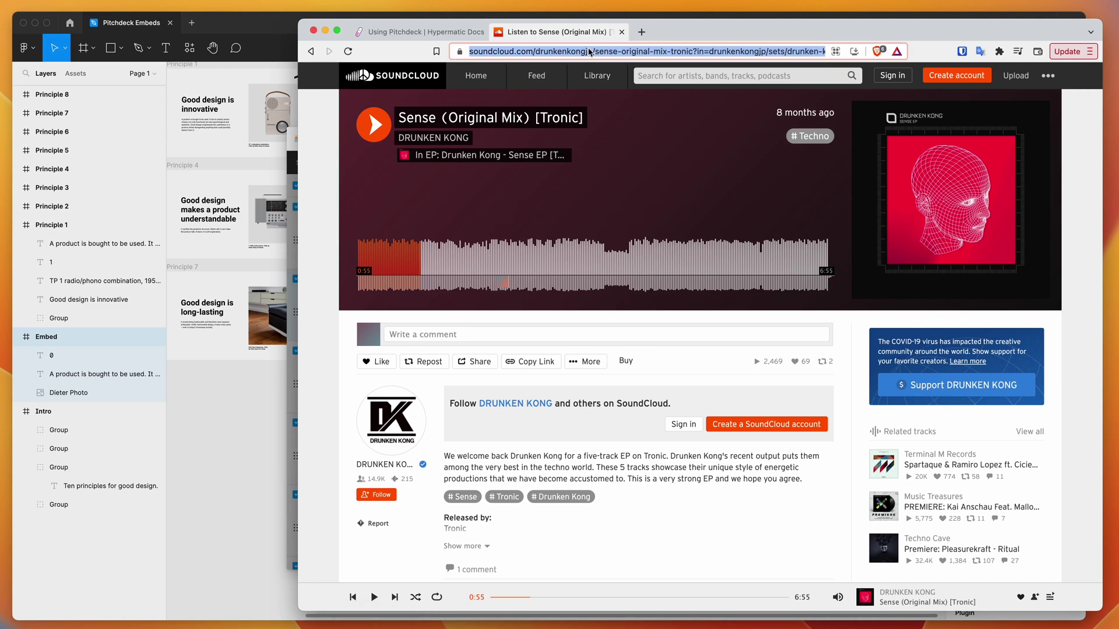
# - Load the presentation link in the browser and step through to the Embed slide
pyautogui.press('super+v')
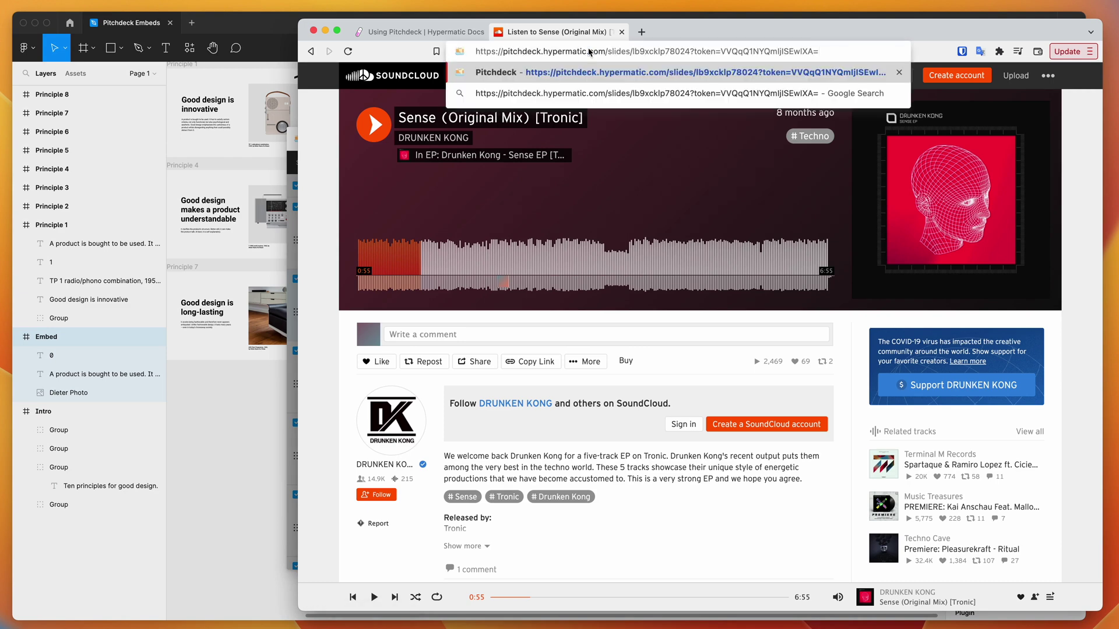
pyautogui.press('Return')
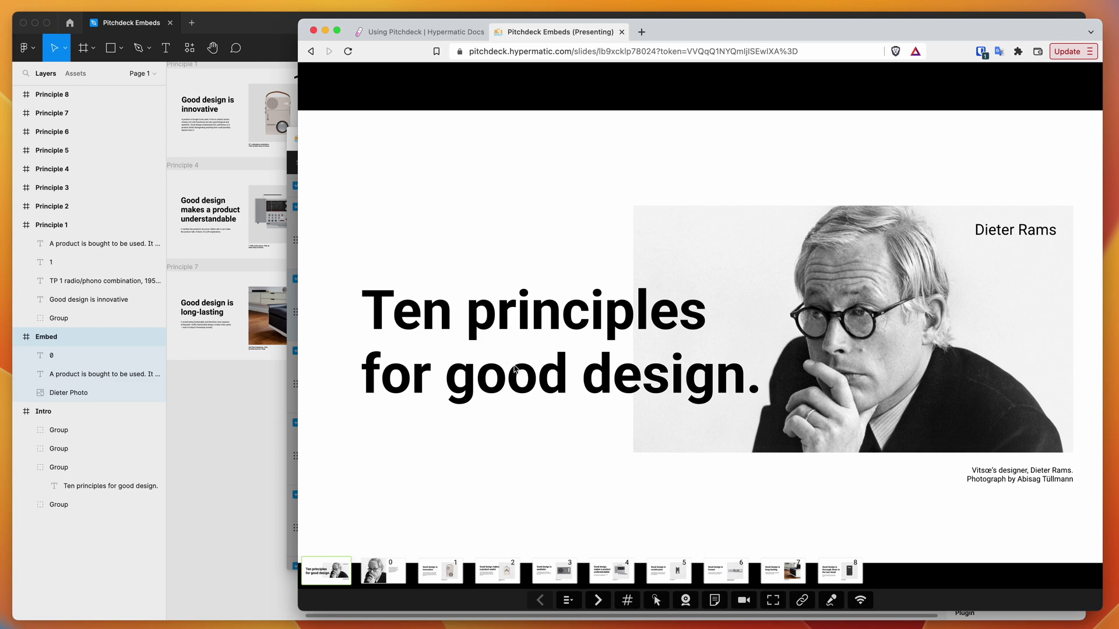
pyautogui.click(514, 567)
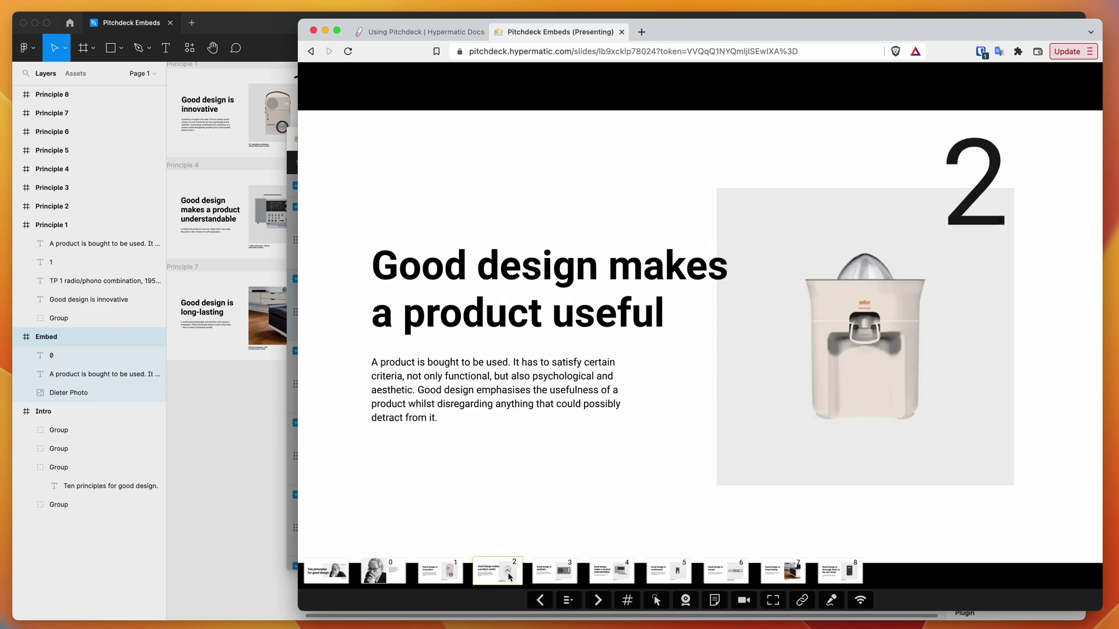
pyautogui.click(567, 572)
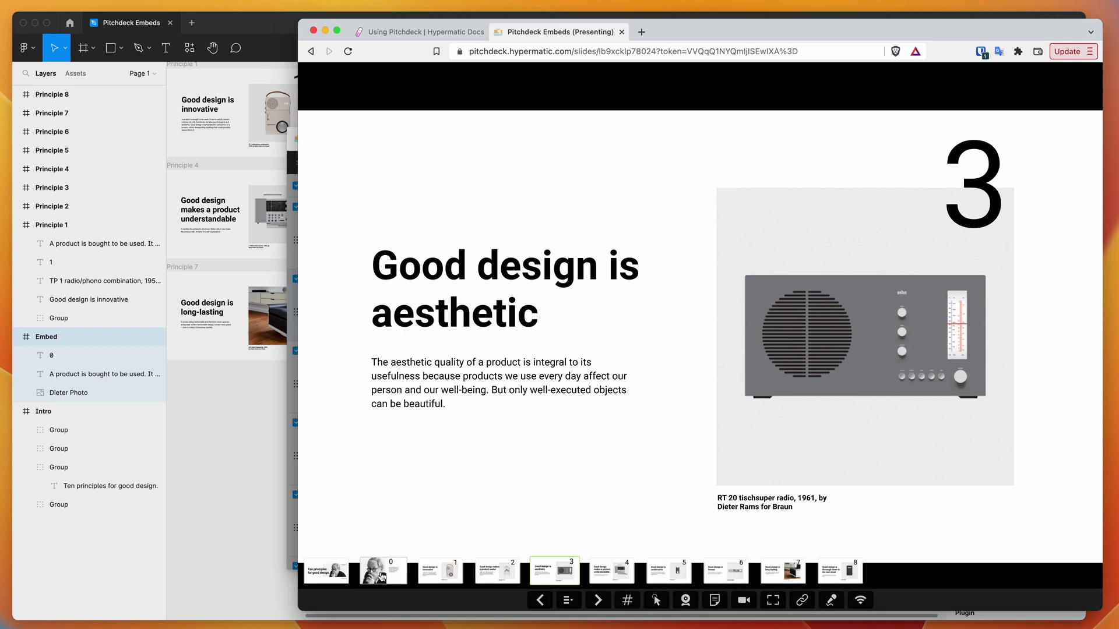
pyautogui.click(382, 576)
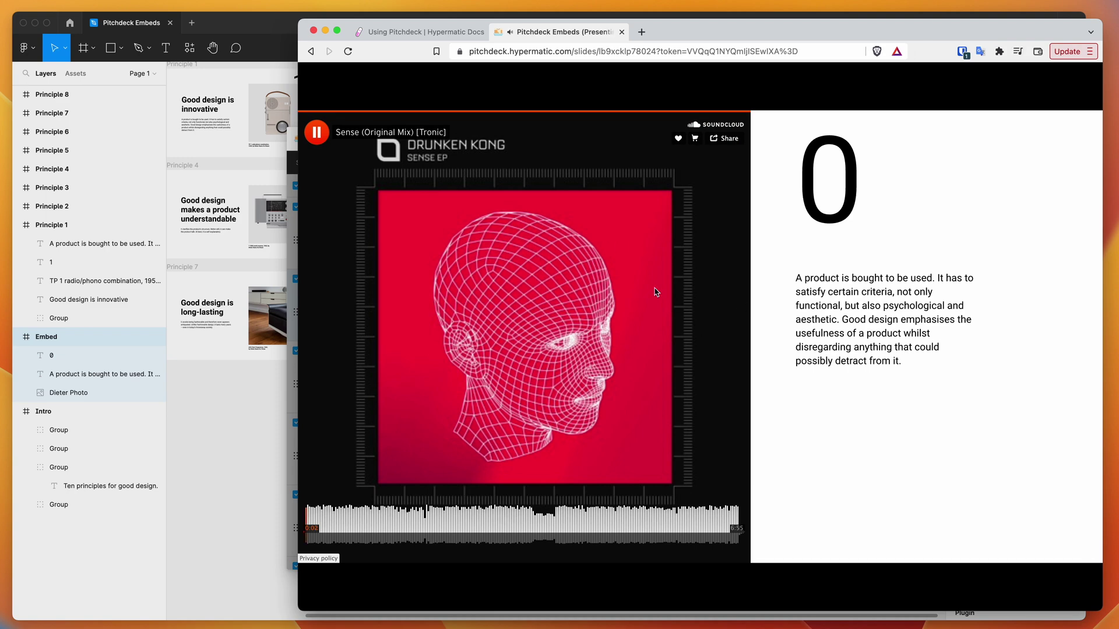
# - Skip the Sense track ahead on its waveform, then pause, resume and pause it again
pyautogui.click(422, 522)
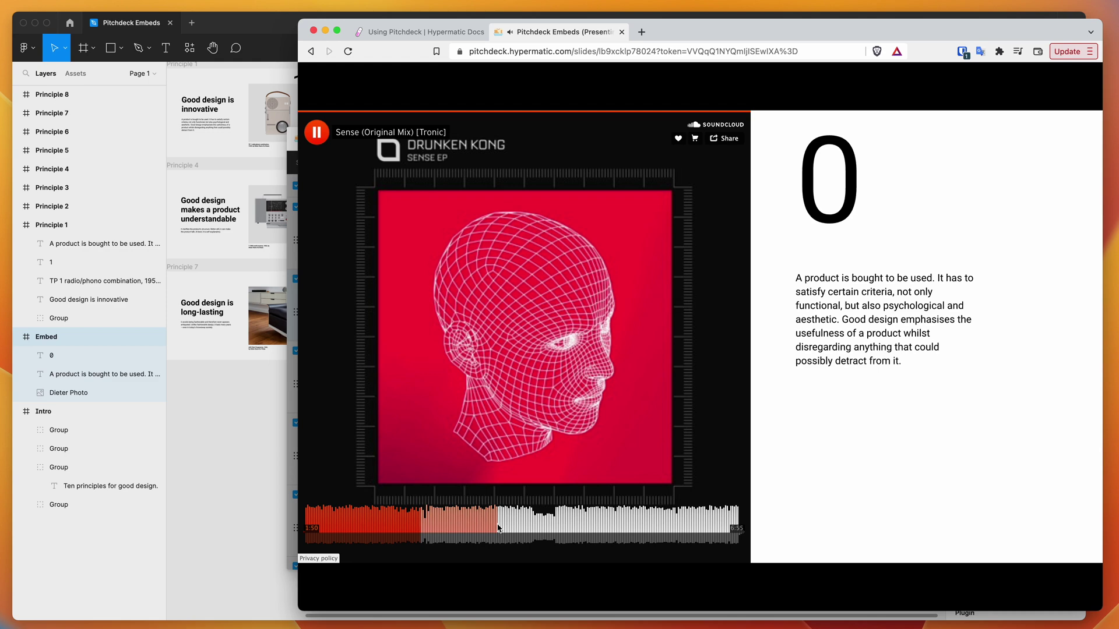
pyautogui.click(616, 525)
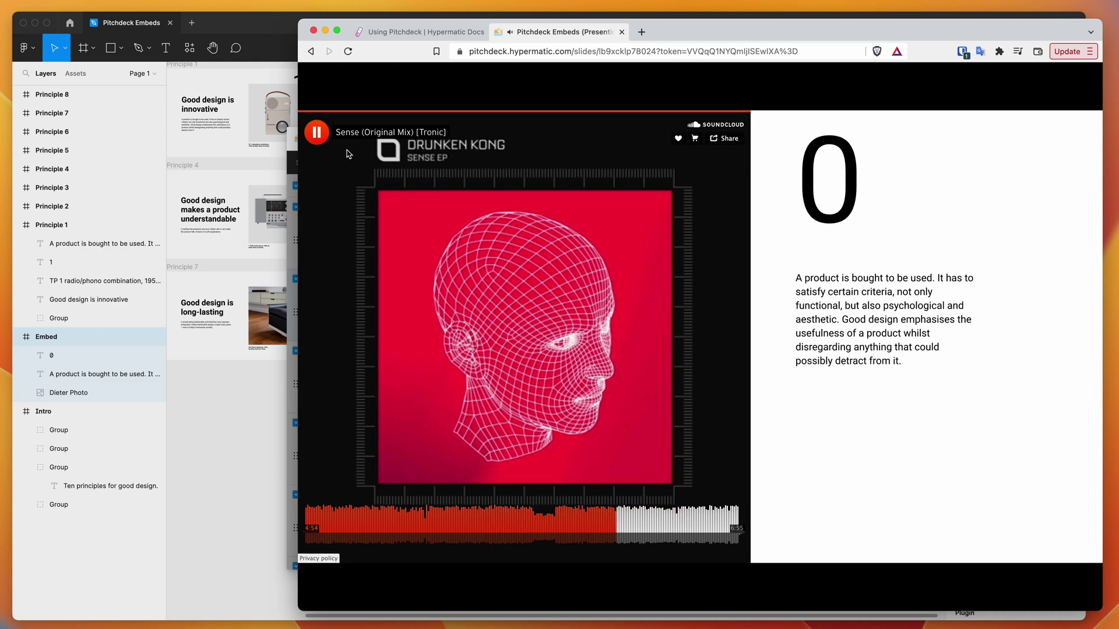
pyautogui.click(319, 135)
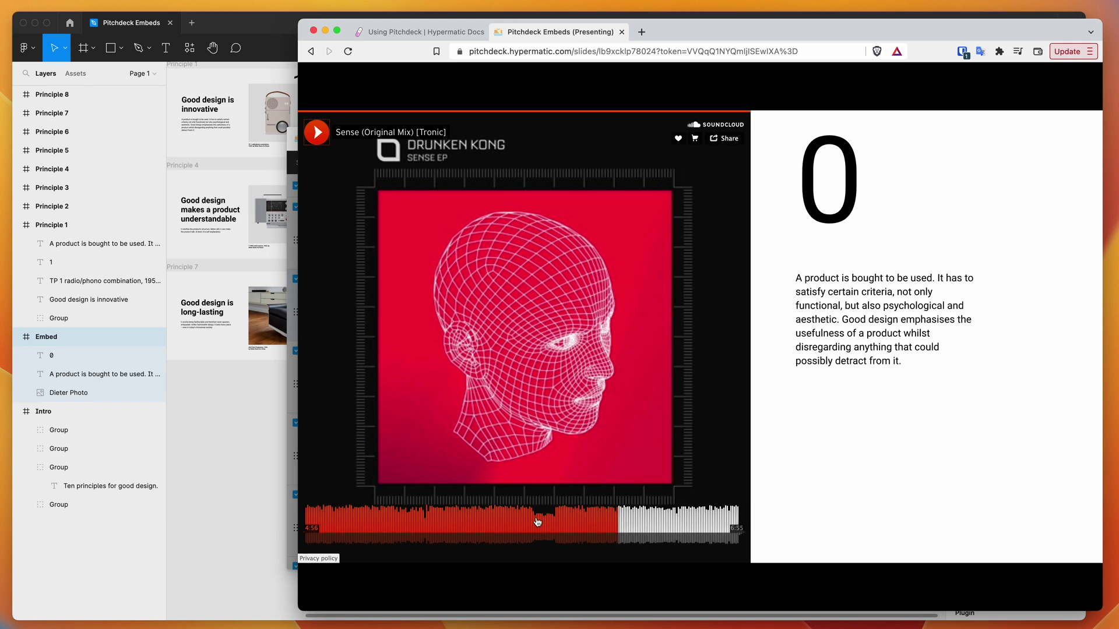
pyautogui.press('space')
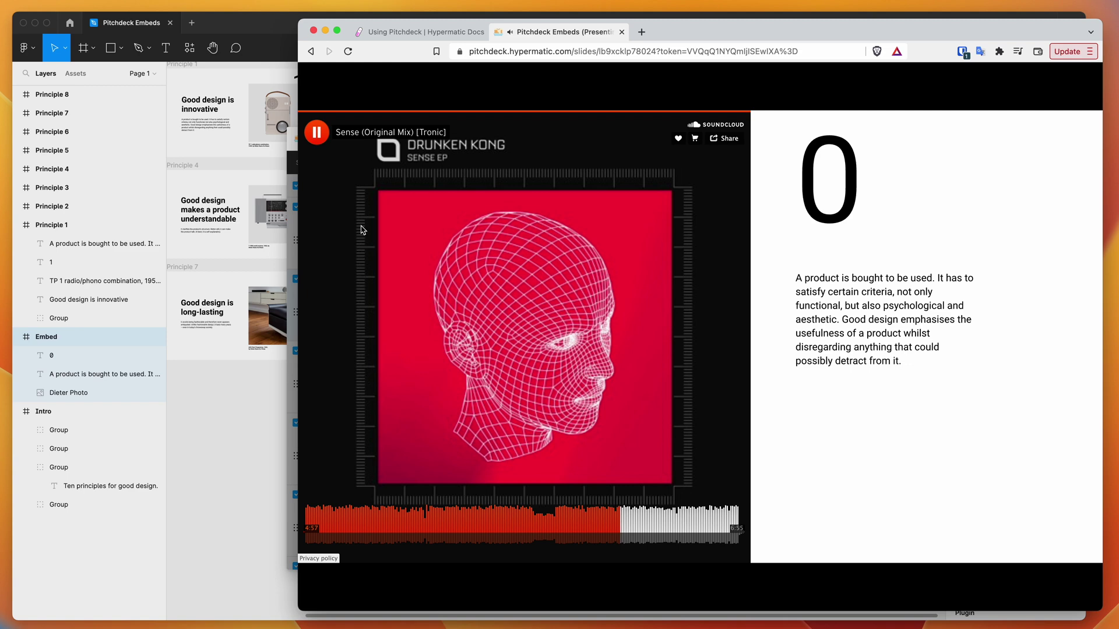
pyautogui.click(318, 133)
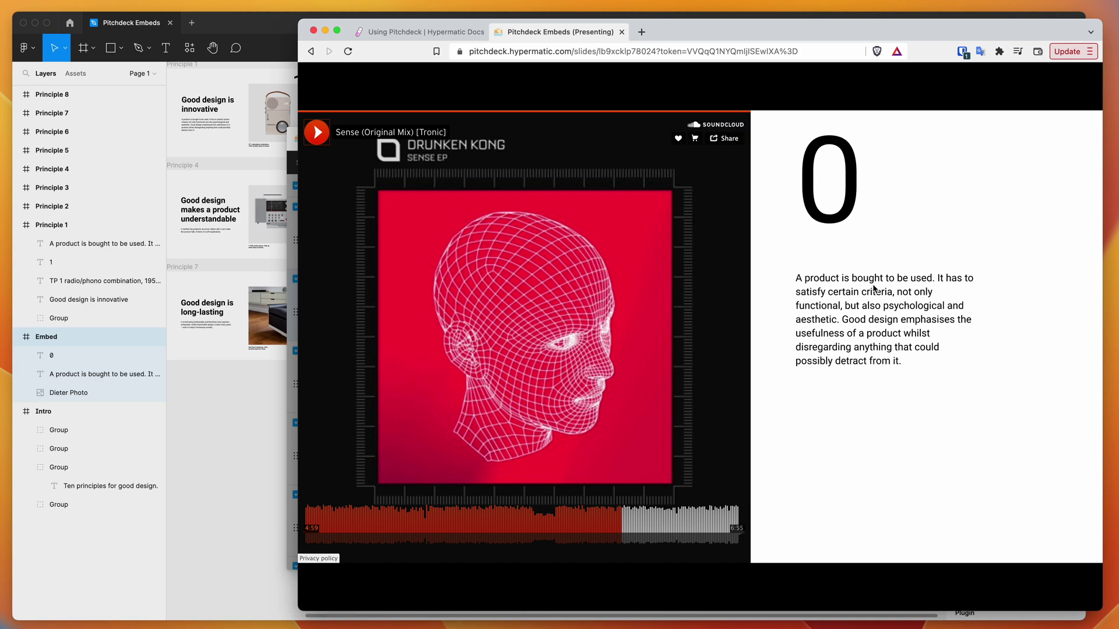
pyautogui.moveTo(526, 604)
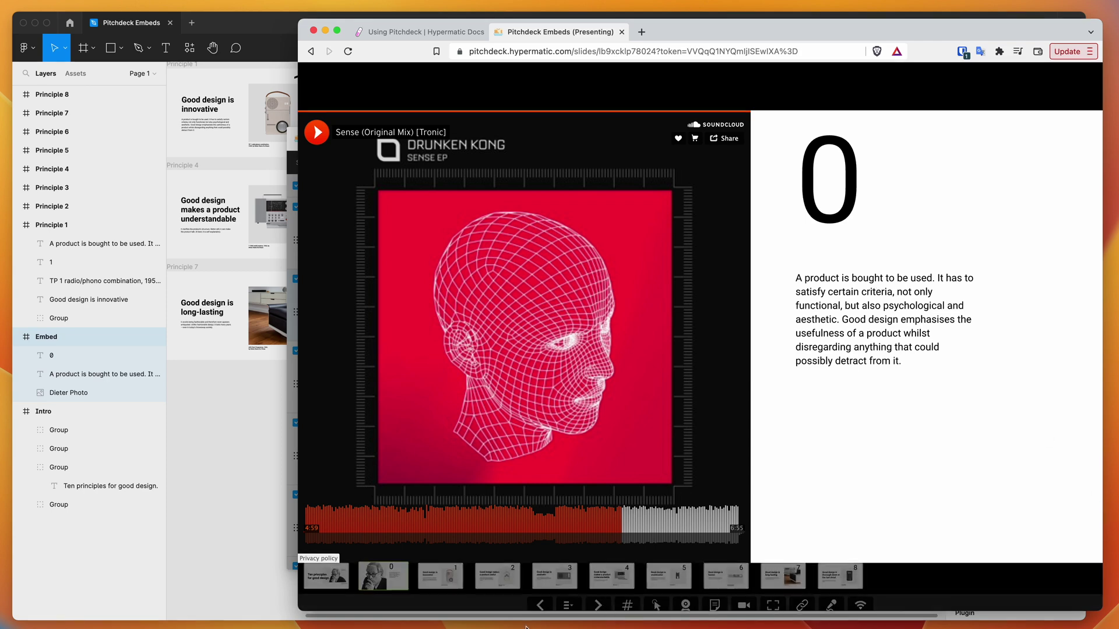
# - Drag the browser's bottom-left corner inward to shrink it and reveal Figma
pyautogui.moveTo(300, 609)
pyautogui.mouseDown()
pyautogui.moveTo(348, 472)
pyautogui.moveTo(130, 577)
pyautogui.moveTo(475, 435)
pyautogui.moveTo(349, 450)
pyautogui.moveTo(78, 577)
pyautogui.moveTo(280, 444)
pyautogui.moveTo(324, 507)
pyautogui.moveTo(324, 493)
pyautogui.mouseUp()
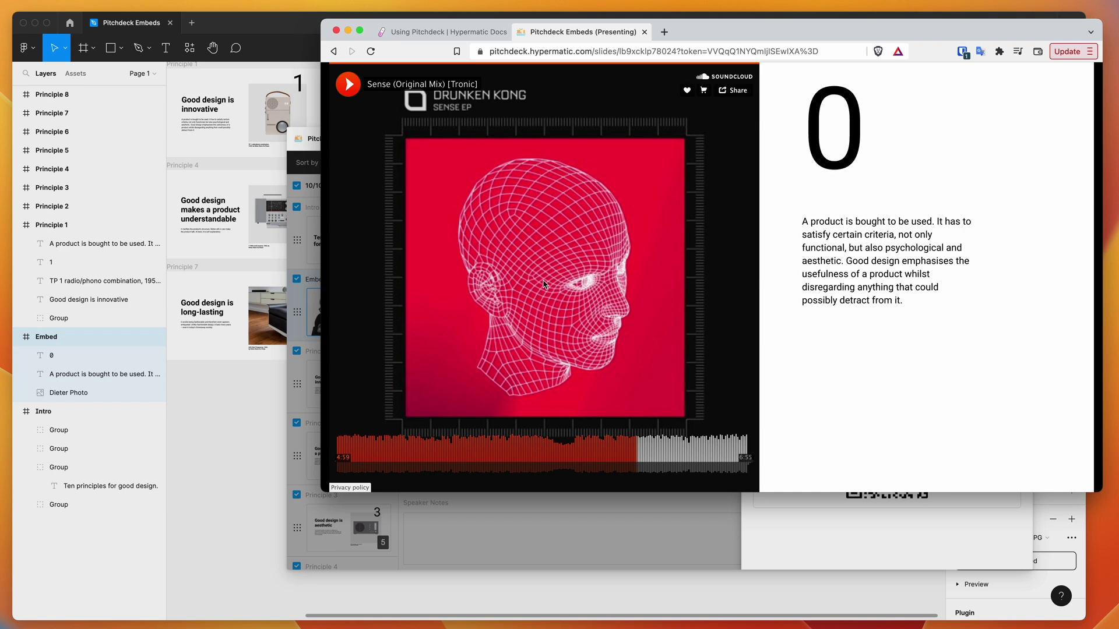
# - Close the presentation-ready summary, reposition the Pitchdeck studio, and re-paste the Embed slide's SoundCloud link
pyautogui.click(771, 551)
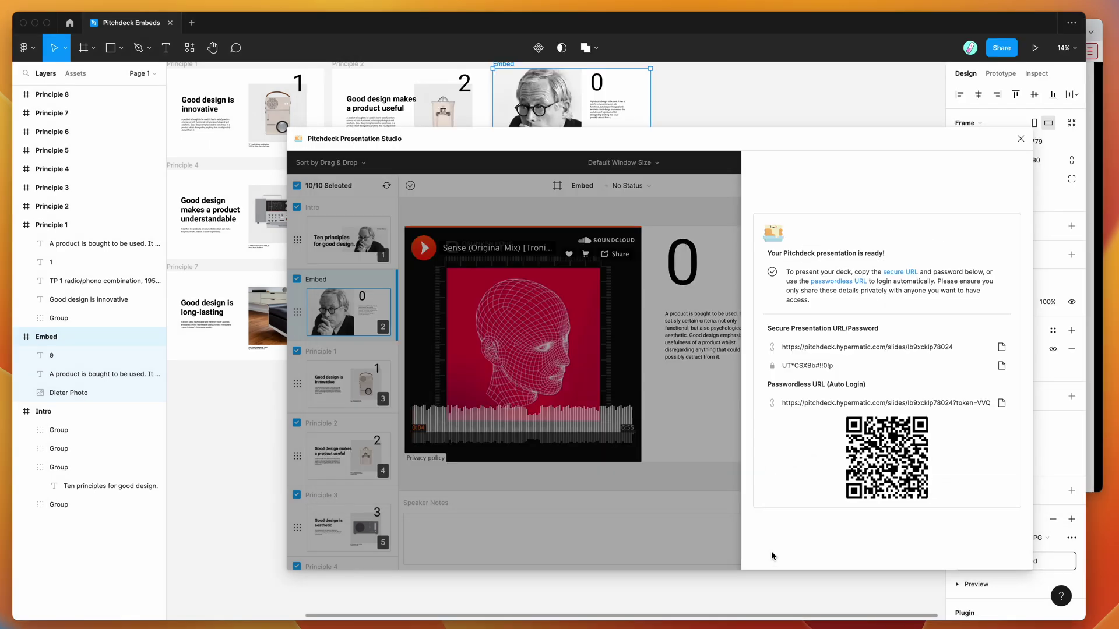
pyautogui.click(675, 409)
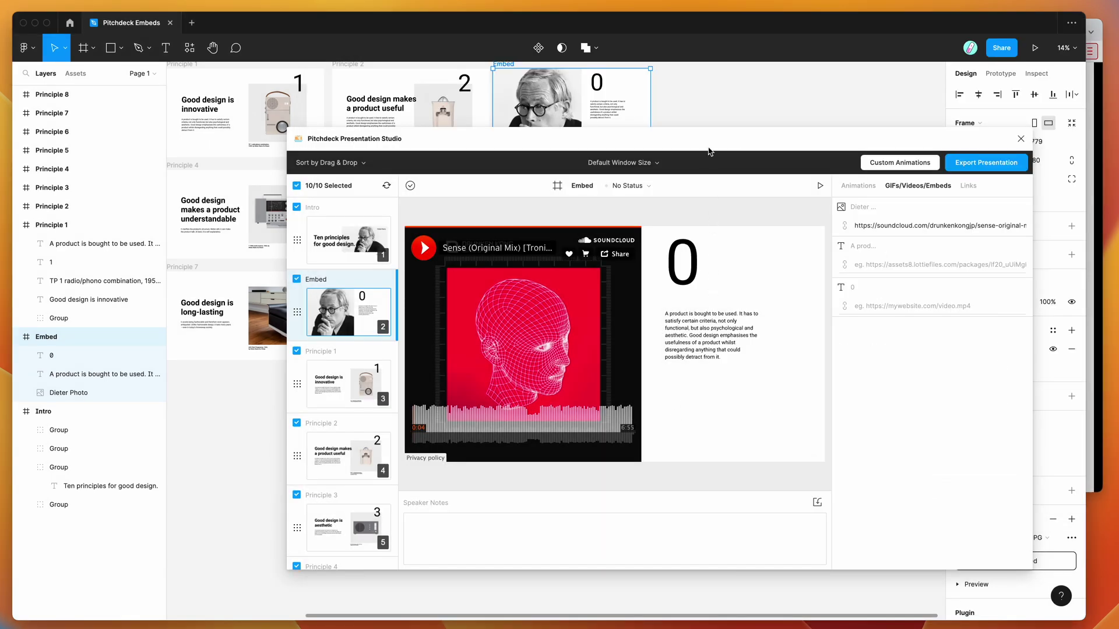
pyautogui.moveTo(711, 147)
pyautogui.mouseDown()
pyautogui.moveTo(708, 156)
pyautogui.moveTo(707, 142)
pyautogui.mouseUp()
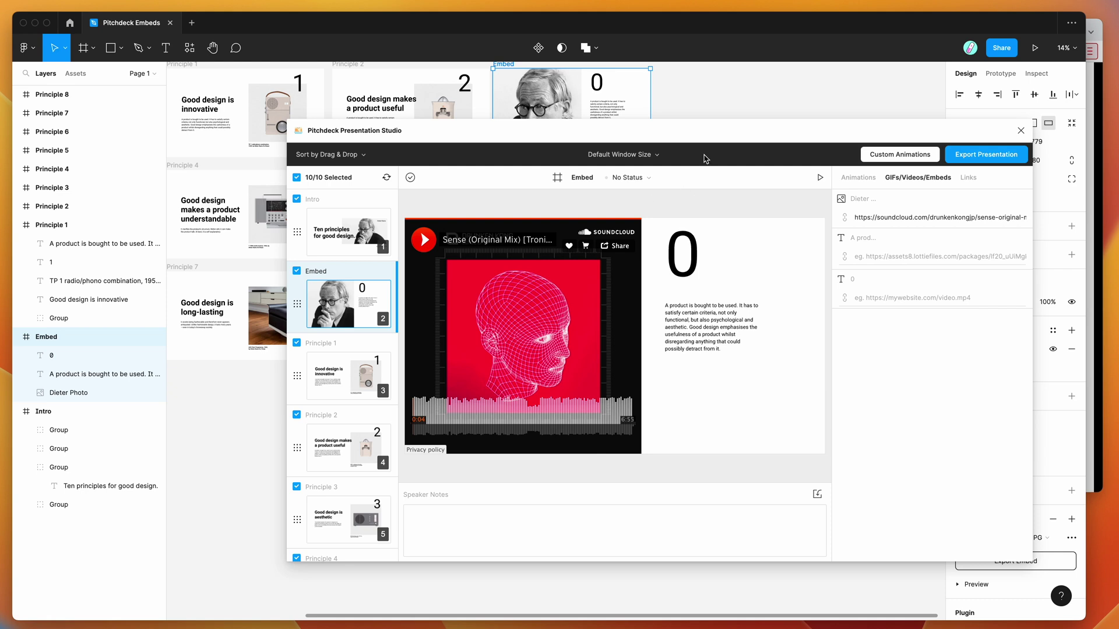
pyautogui.moveTo(705, 141)
pyautogui.mouseDown()
pyautogui.moveTo(697, 125)
pyautogui.moveTo(716, 124)
pyautogui.mouseUp()
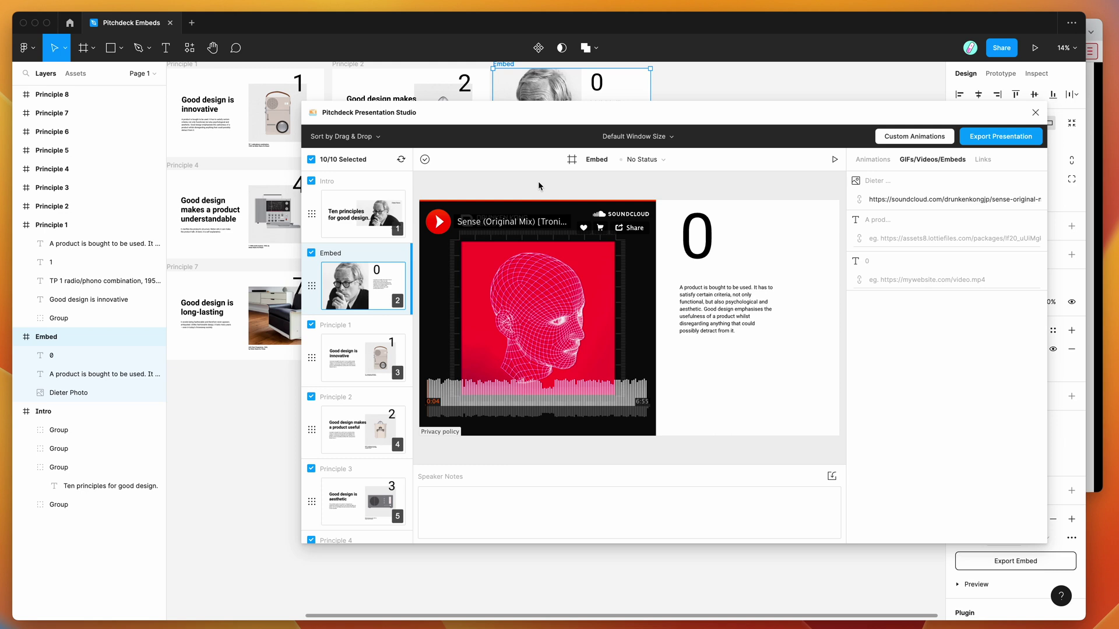
pyautogui.moveTo(927, 211)
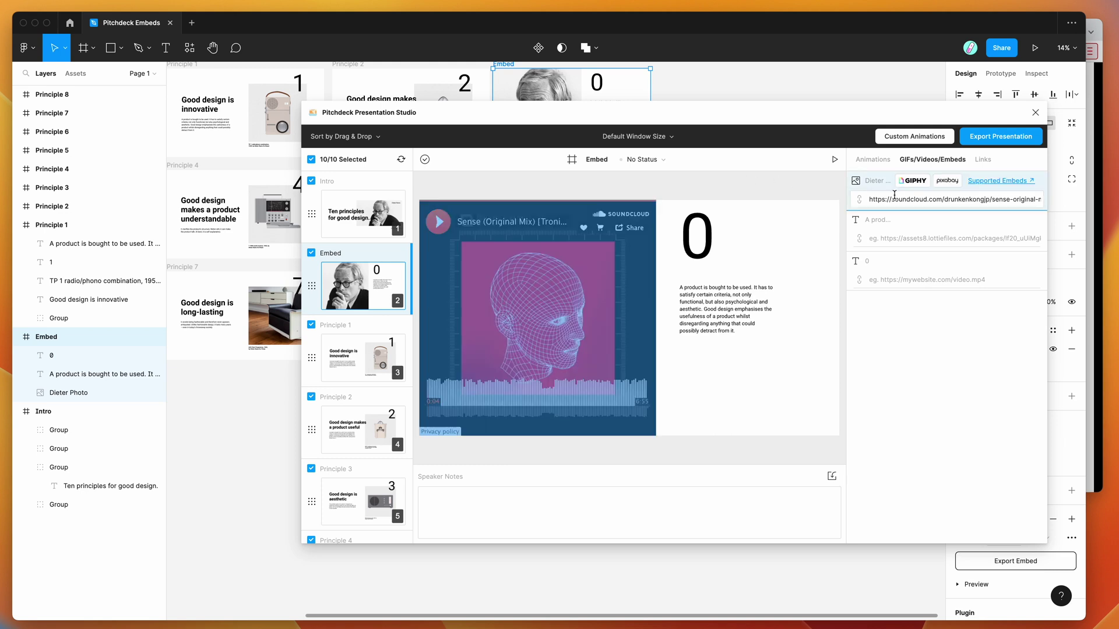
pyautogui.click(874, 199)
pyautogui.hotkey('ctrl', 'v')
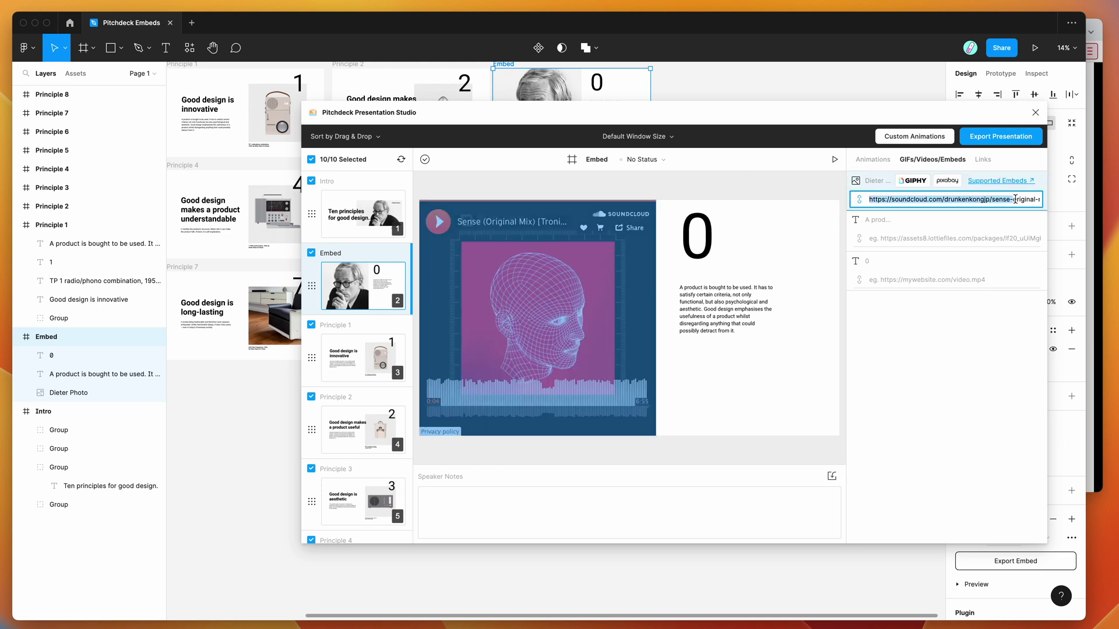